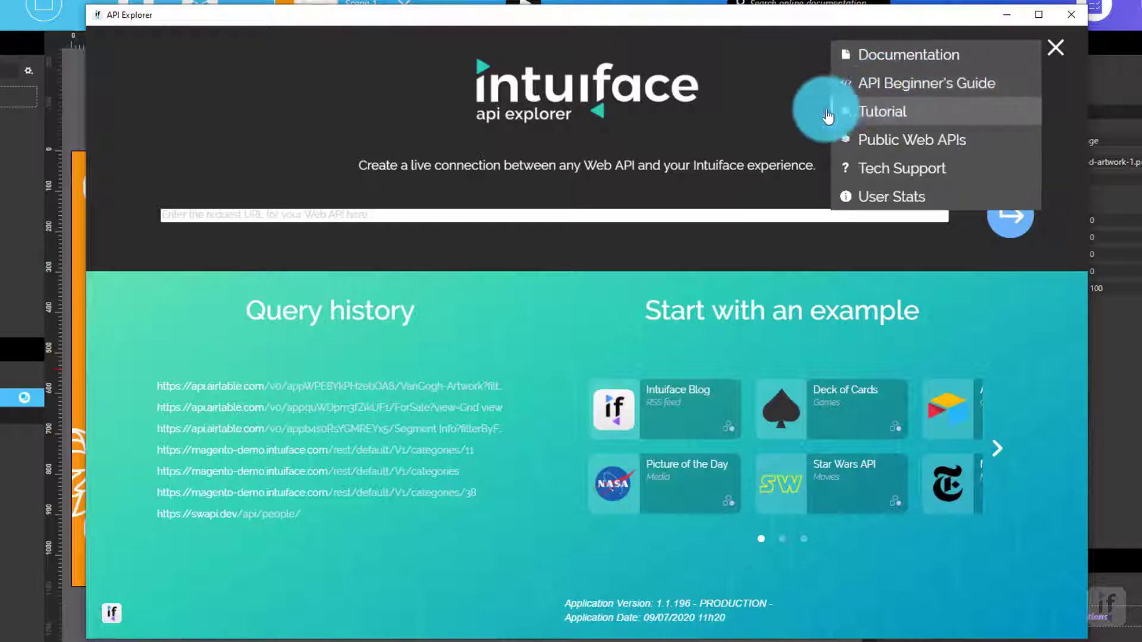
# - Open the Intuiface Academy base's API documentation from Airtable and go to the List records section of the VanGogh-Artwork table
pyautogui.click(1056, 48)
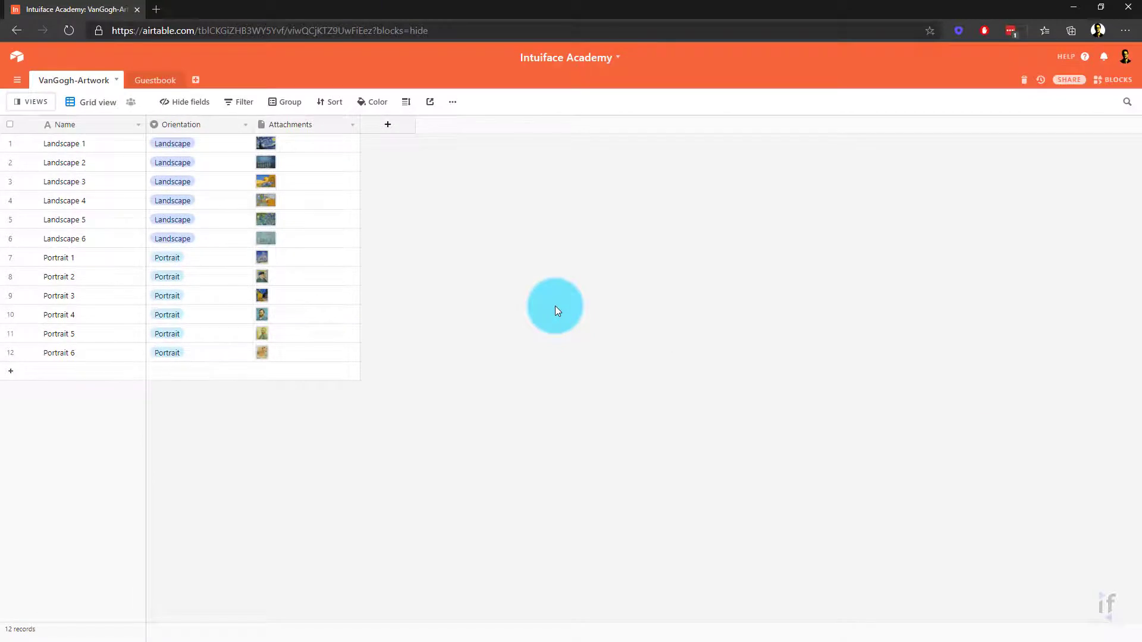
pyautogui.click(1084, 57)
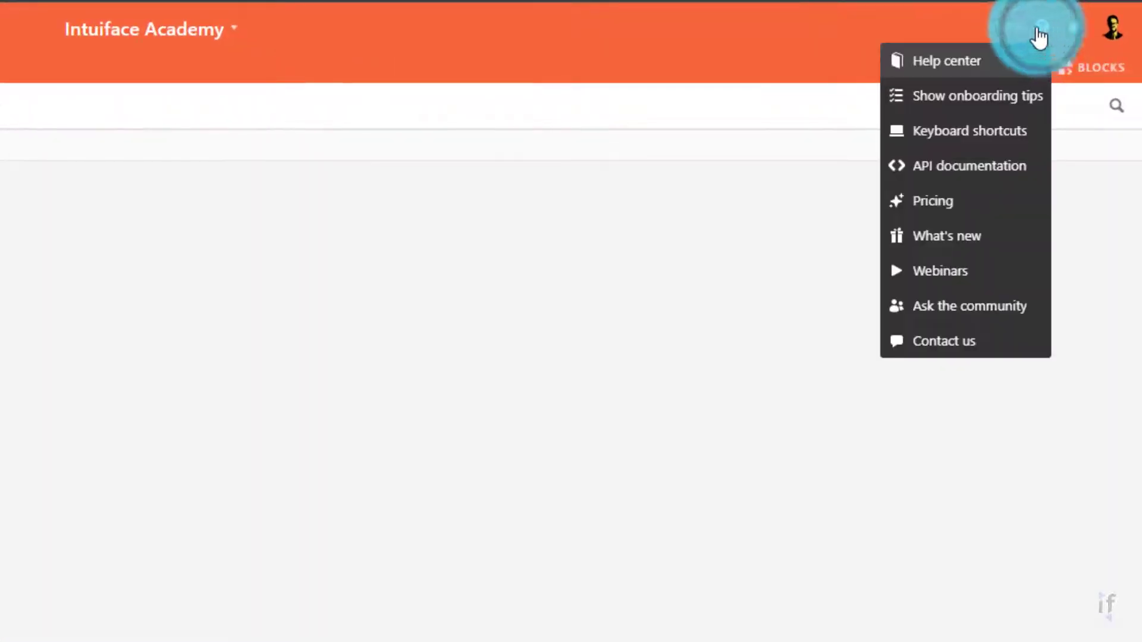
pyautogui.click(948, 172)
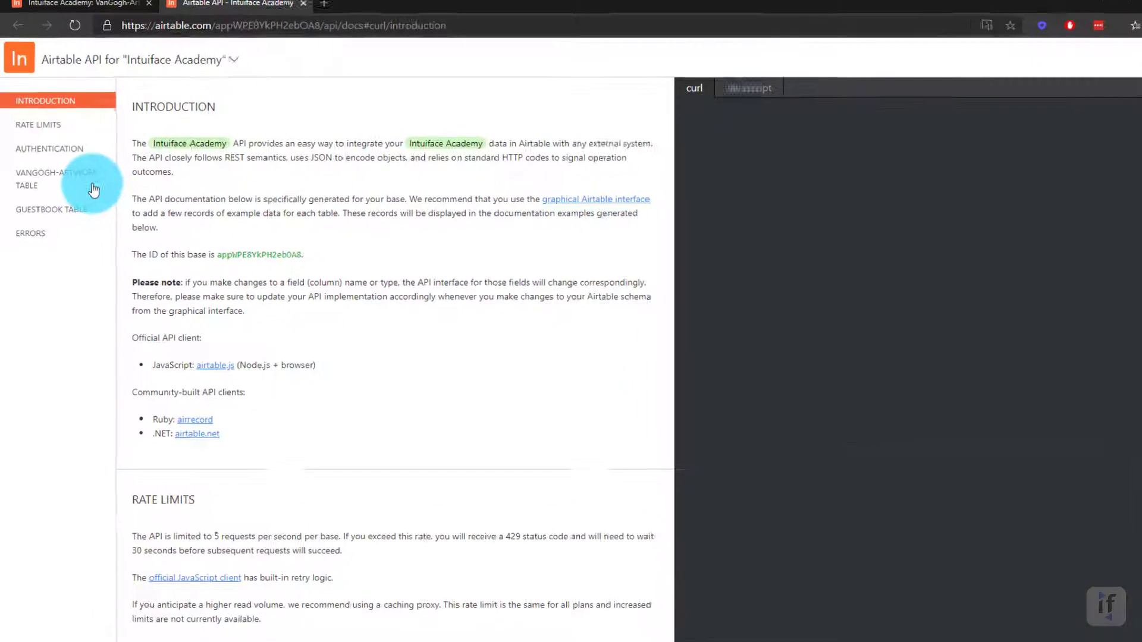
pyautogui.click(89, 186)
pyautogui.click(53, 305)
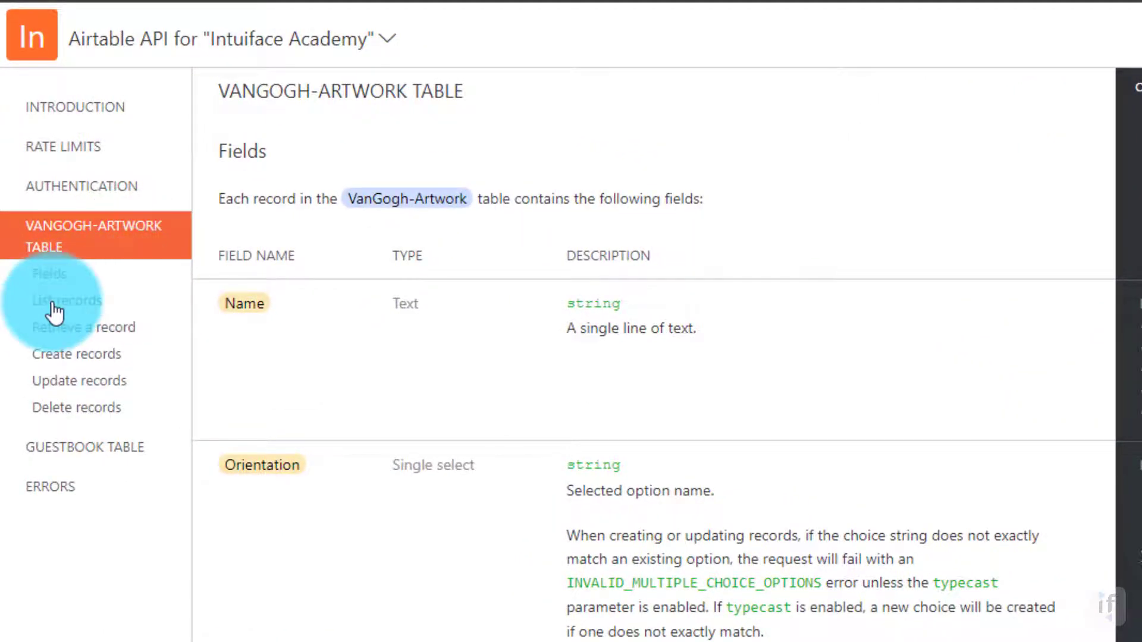
pyautogui.click(352, 319)
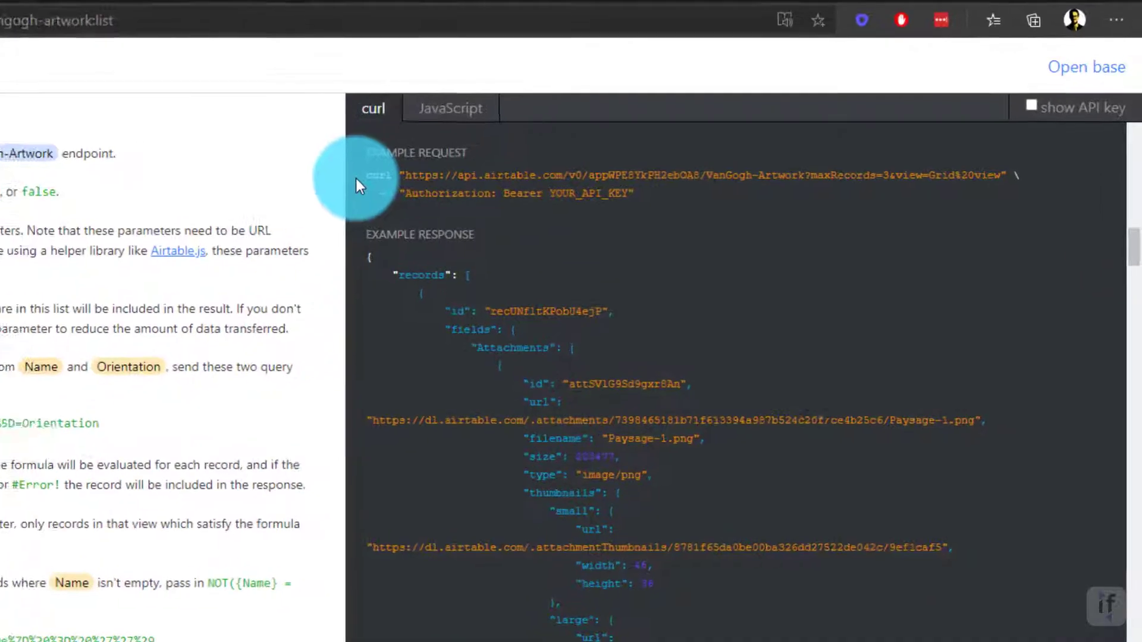
# - Reveal the live API key in the documentation and copy the complete curl example request for listing VanGogh-Artwork records
pyautogui.moveTo(361, 177); pyautogui.dragTo(622, 213)
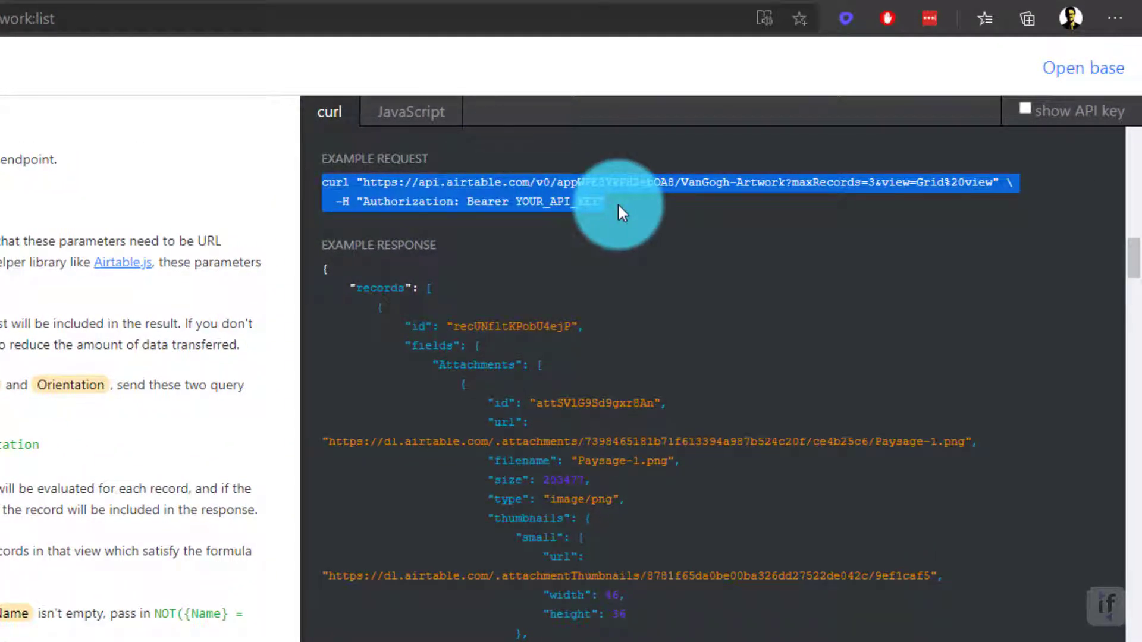
pyautogui.click(1025, 108)
pyautogui.click(1028, 107)
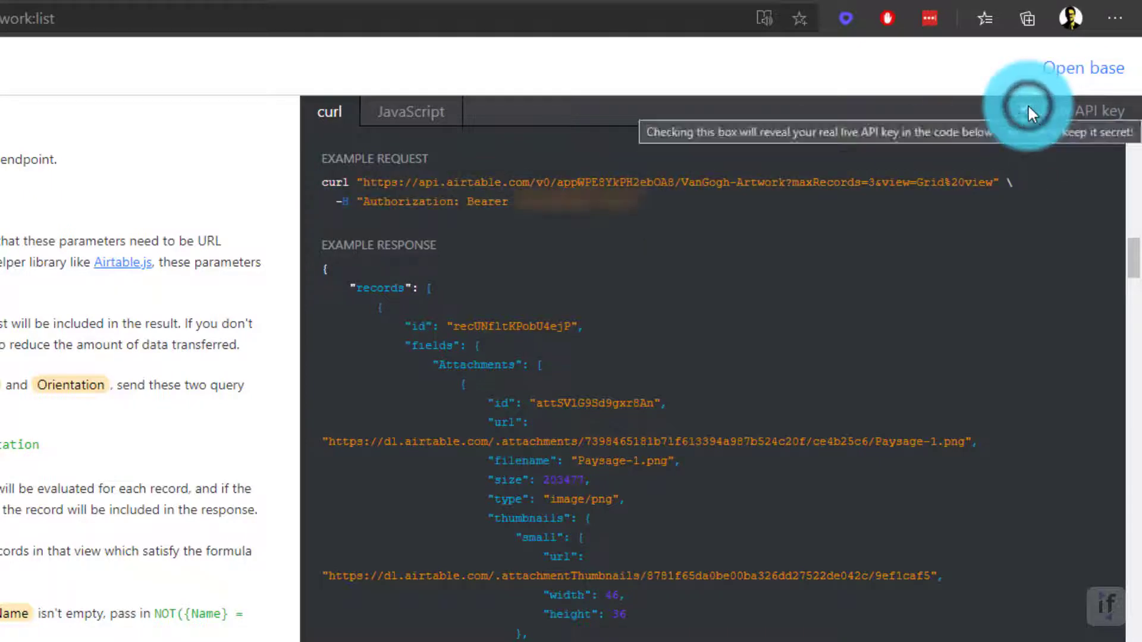
pyautogui.moveTo(321, 184); pyautogui.dragTo(676, 217)
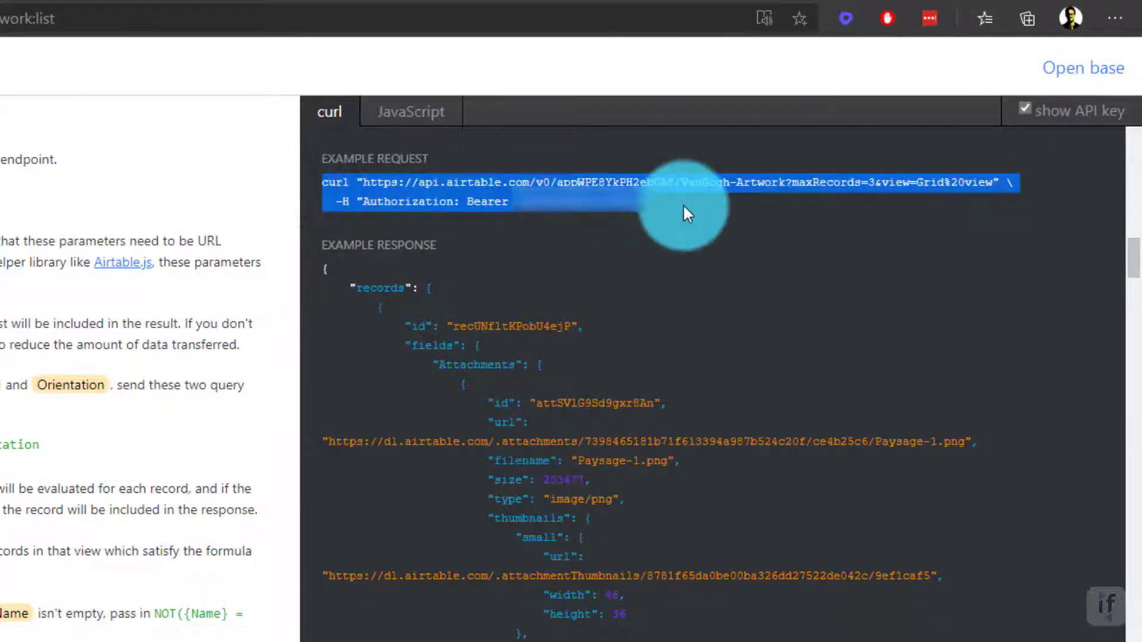
pyautogui.rightClick(568, 202)
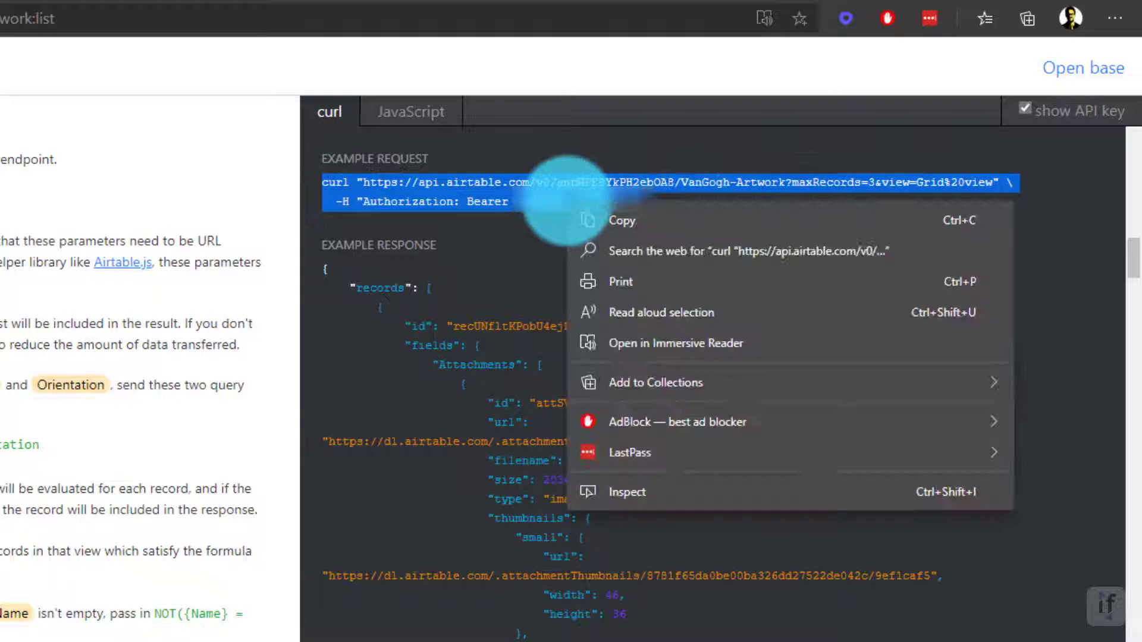
pyautogui.click(611, 220)
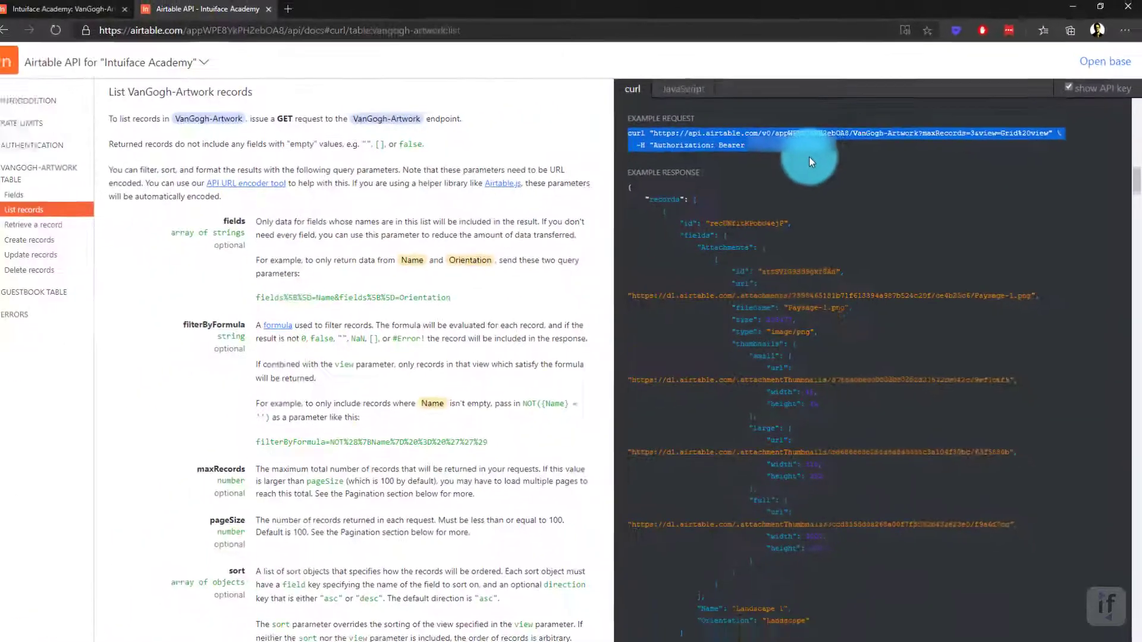
# - Switch to API Explorer, paste the copied curl request with its API key as the request URL, and run the query
pyautogui.click(1067, 16)
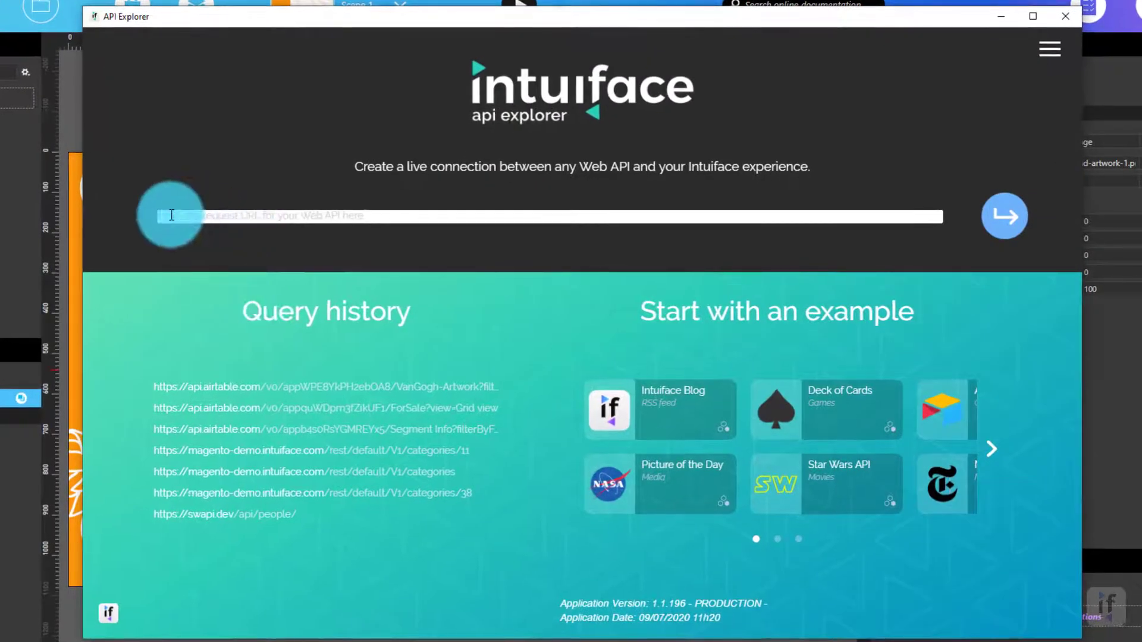
pyautogui.click(251, 215)
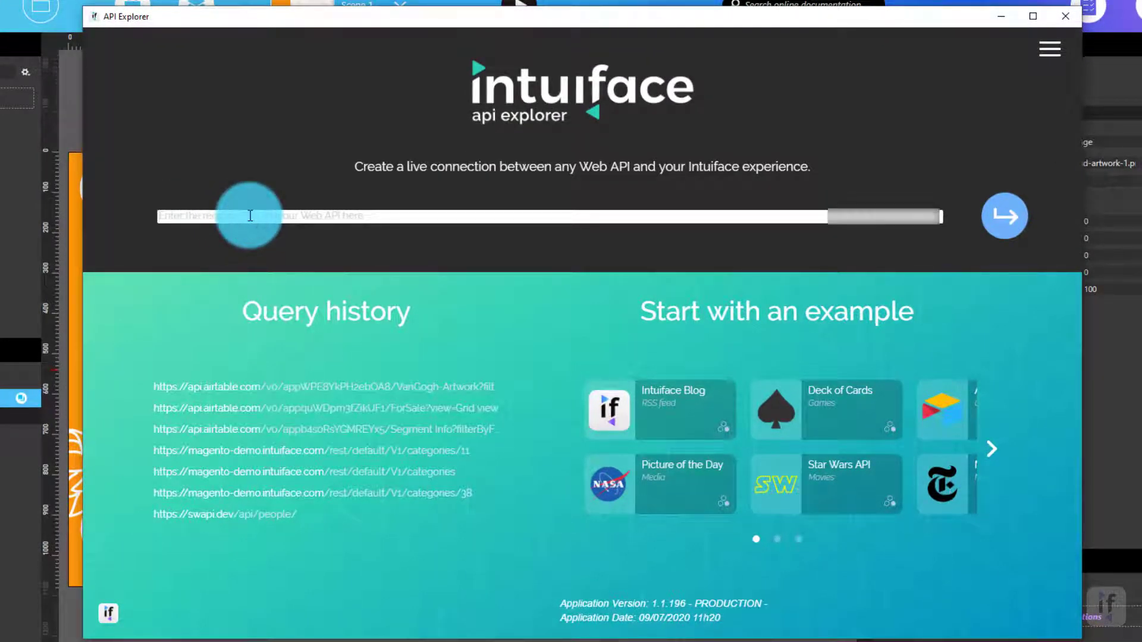
pyautogui.hotkey('ctrl', 'v')
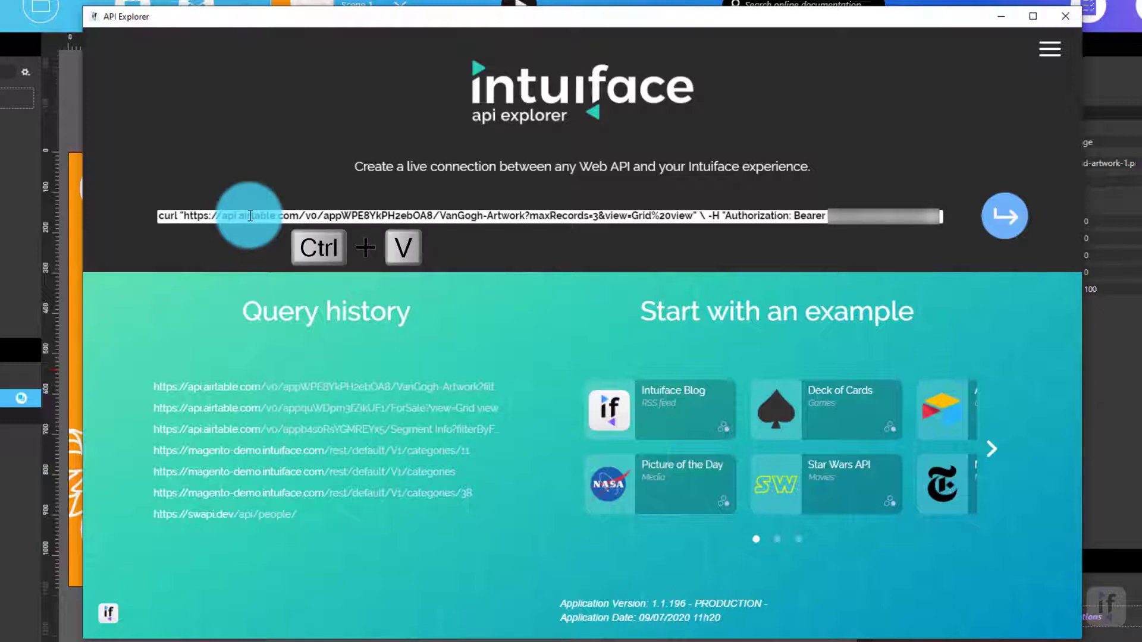
pyautogui.click(1008, 226)
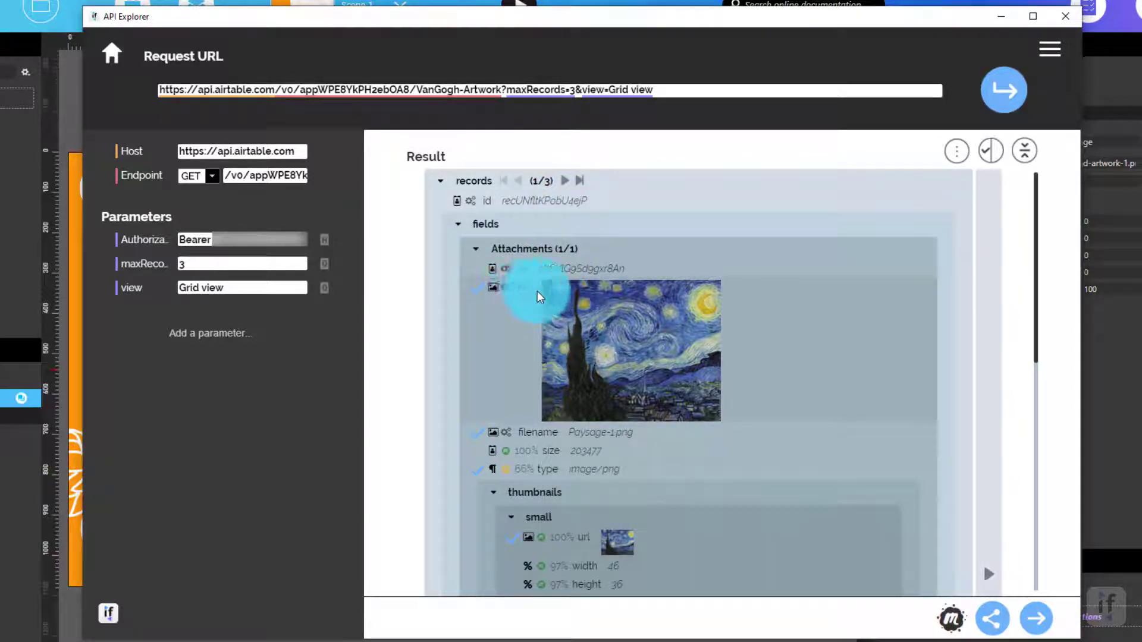
# - Deselect the preselected result properties, including filename, type and the thumbnail urls, keeping only the main url of the attachment
pyautogui.moveTo(577, 313)
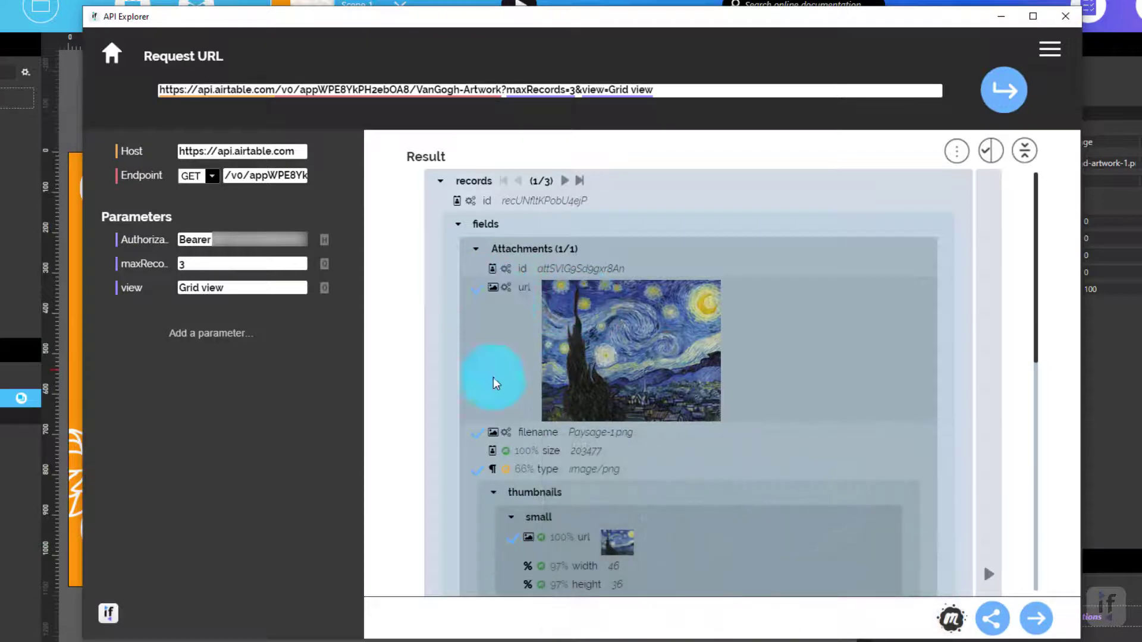
pyautogui.click(479, 434)
pyautogui.click(478, 472)
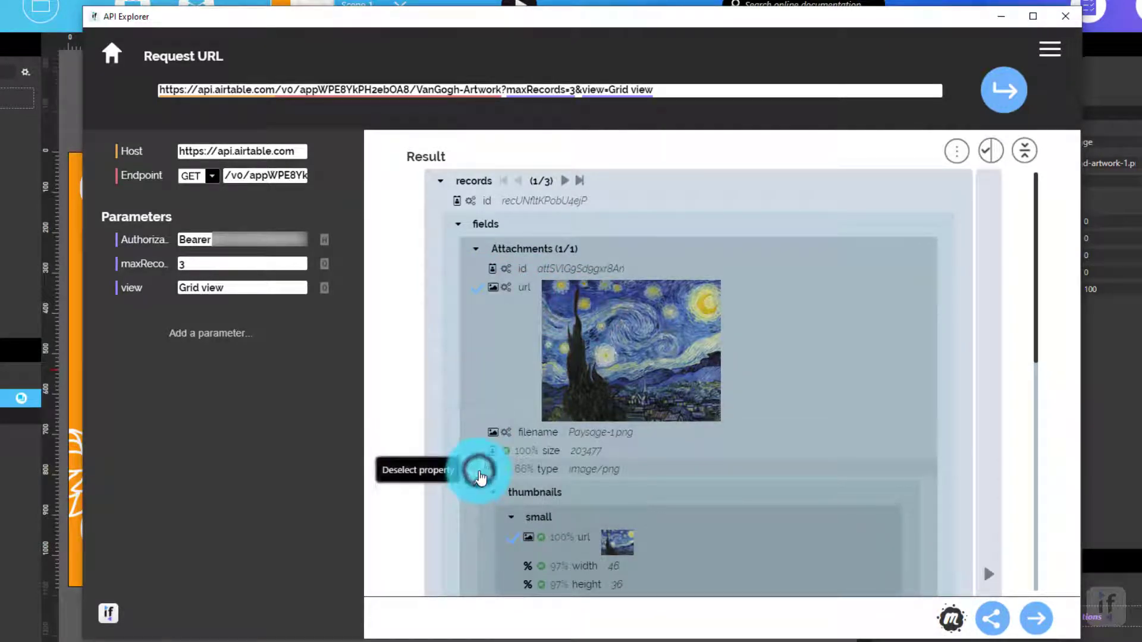
pyautogui.click(512, 539)
pyautogui.scroll(-4, 455, 375)
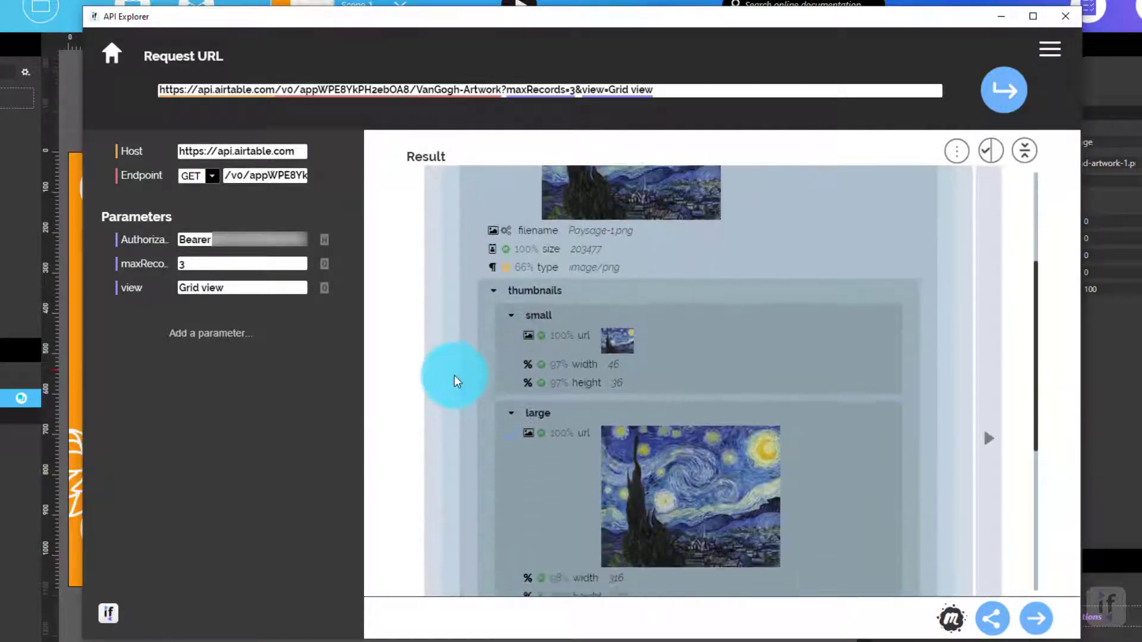
pyautogui.scroll(-3, 475, 434)
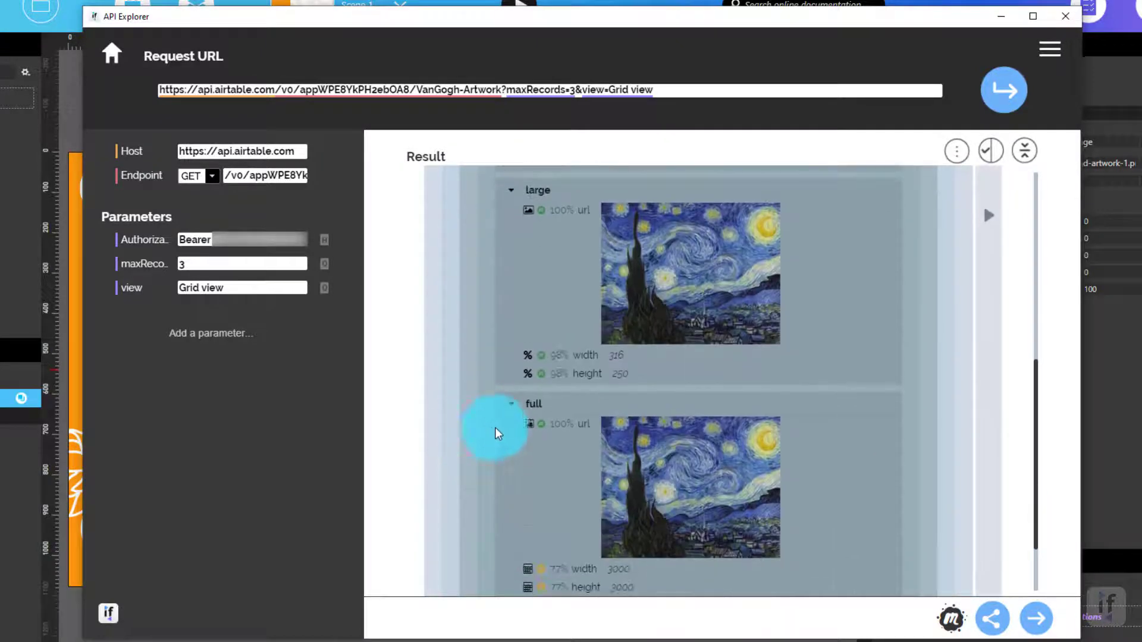
pyautogui.scroll(-2, 469, 440)
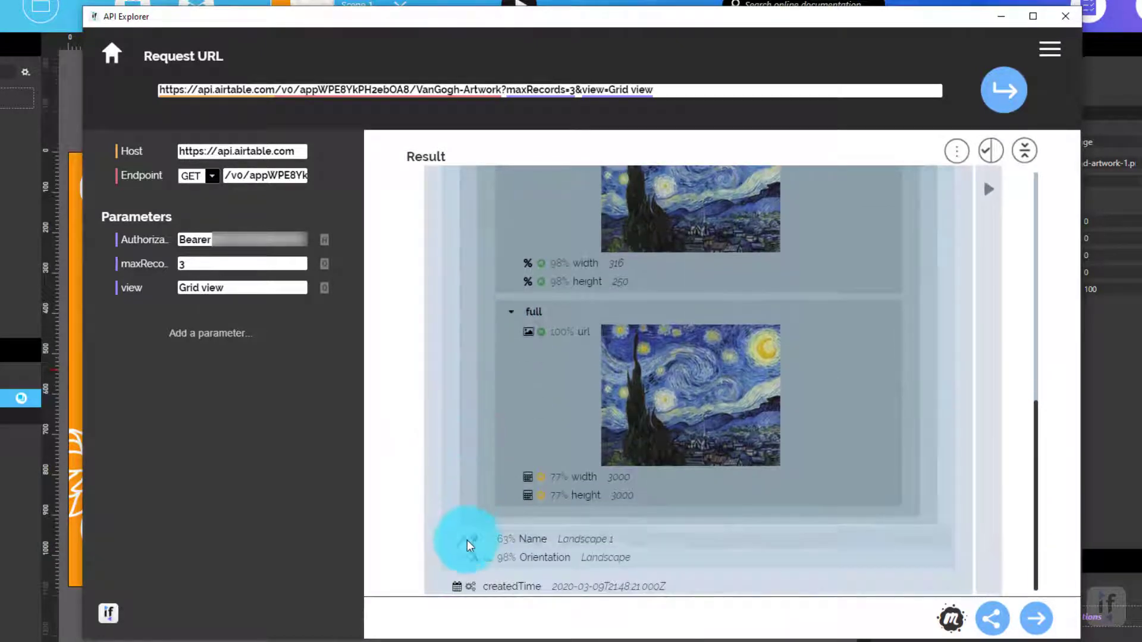
pyautogui.click(457, 557)
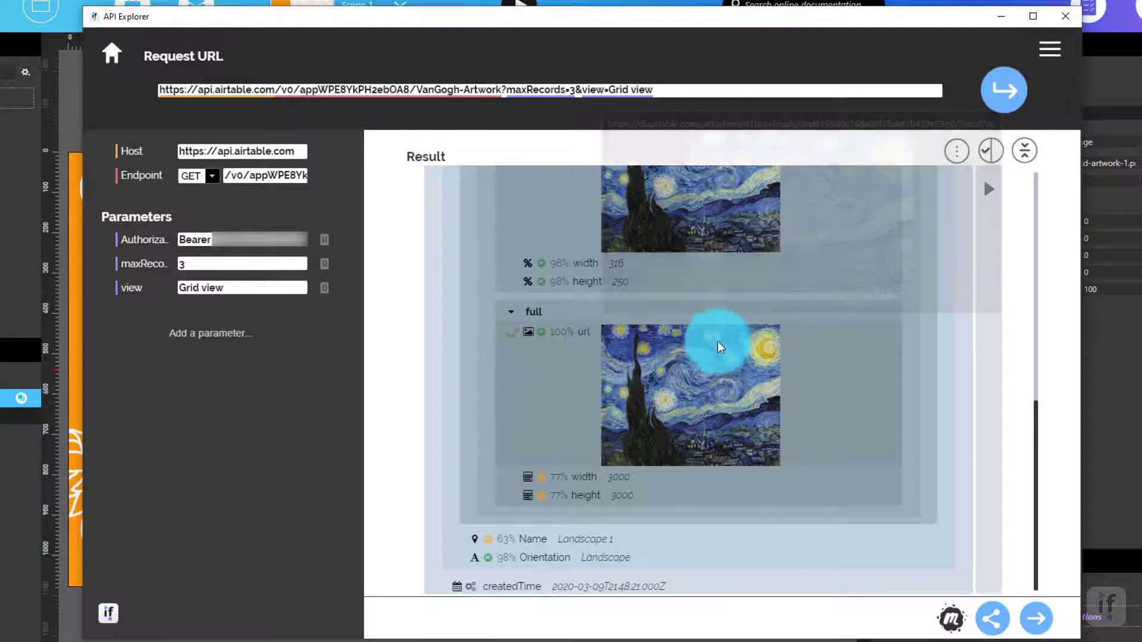
# - Filter the result tree to show only the selected properties
pyautogui.scroll(10, 594, 375)
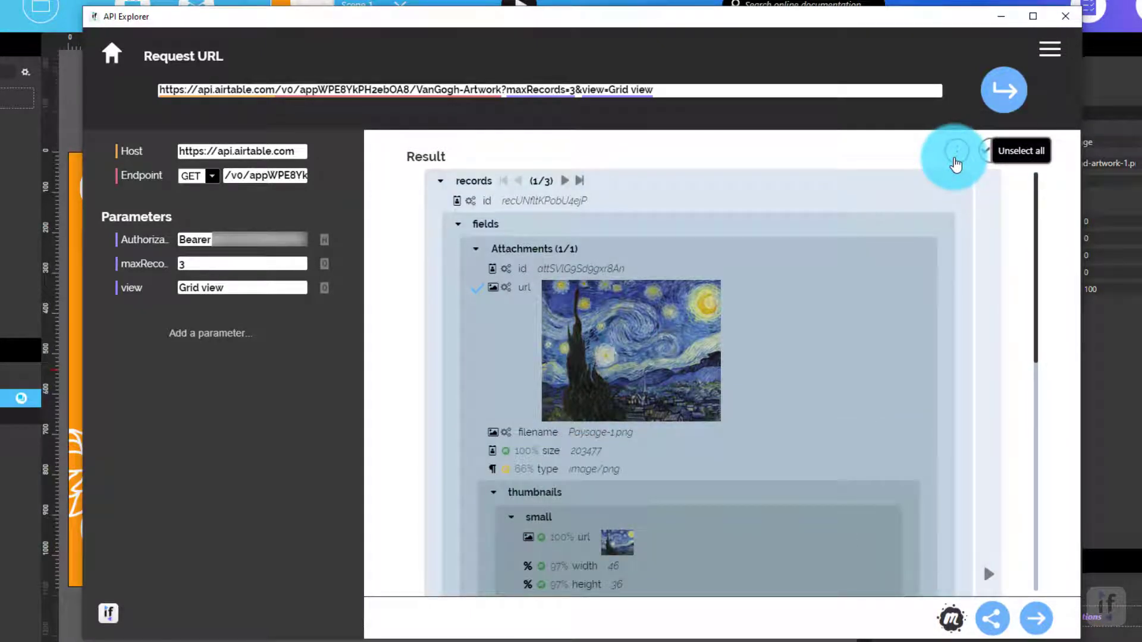
pyautogui.click(985, 161)
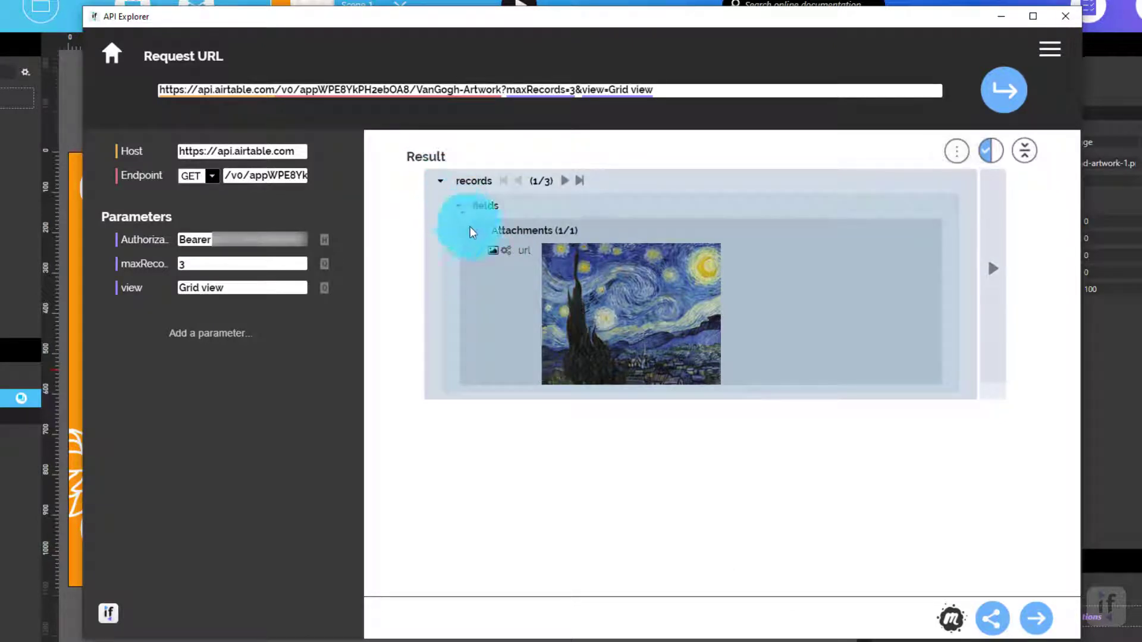
pyautogui.click(501, 282)
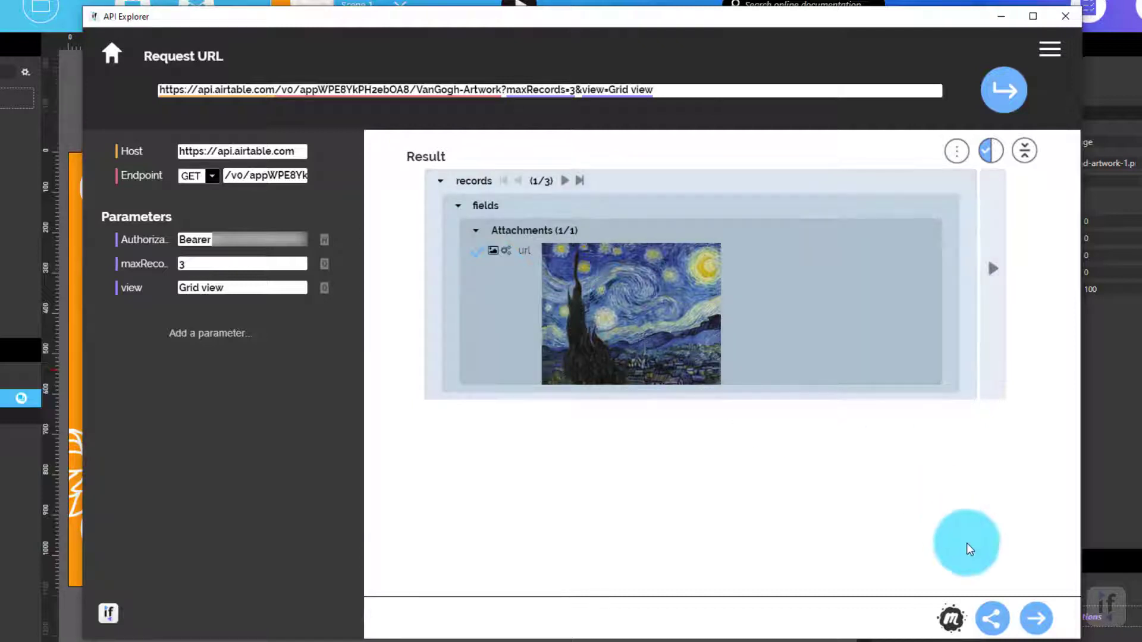
# - Create the interface asset VanGogh-Artwork in the airtable category and move its collection in the scene to X 1260, Y 480
pyautogui.click(1032, 628)
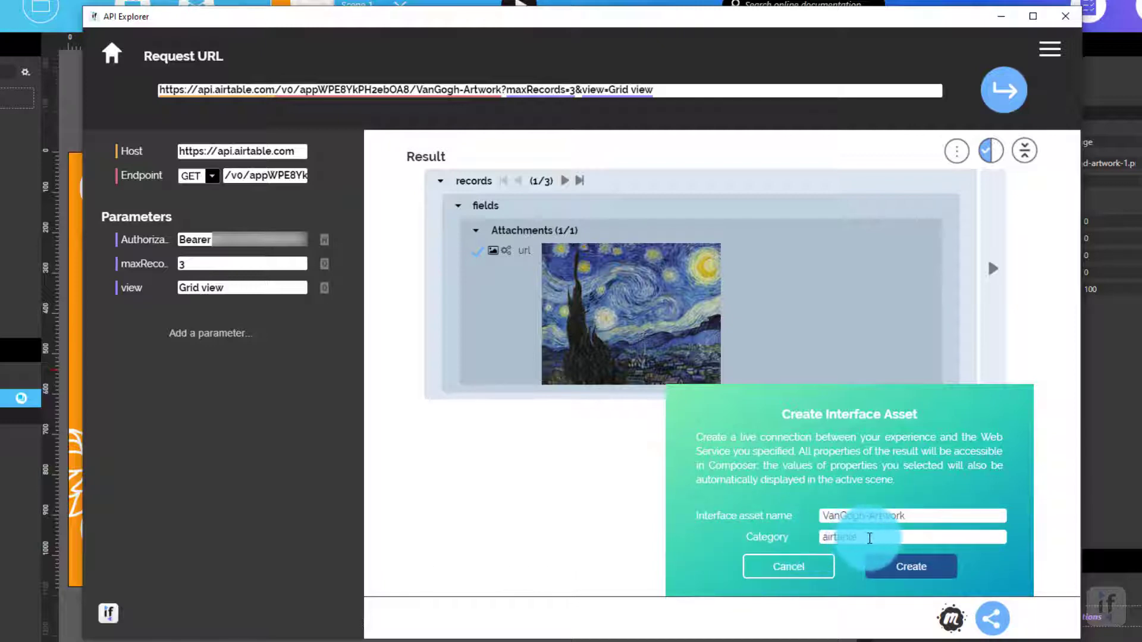
pyautogui.click(909, 567)
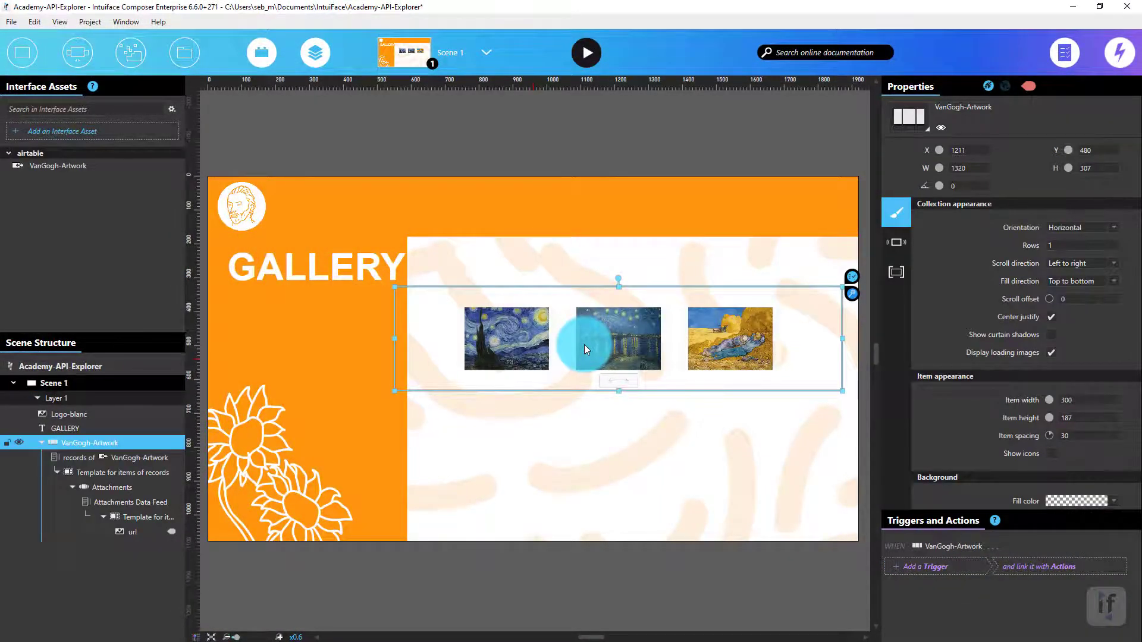
pyautogui.moveTo(585, 345); pyautogui.dragTo(594, 344)
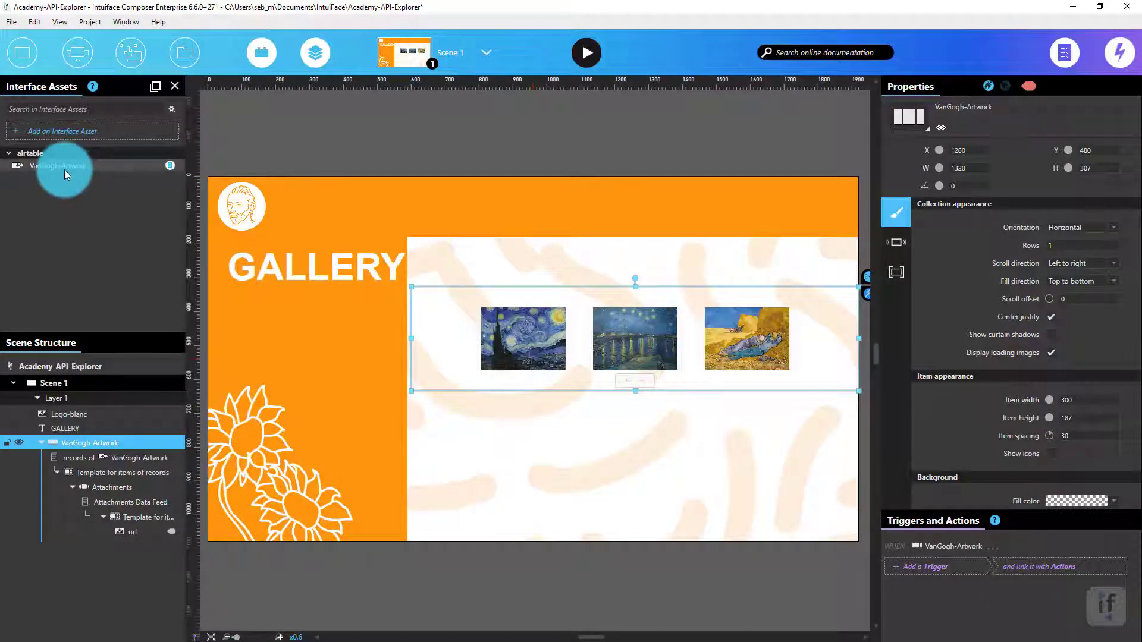
# - Reopen the VanGogh-Artwork interface asset for editing in API Explorer and disable its maxRecords parameter
pyautogui.click(64, 170)
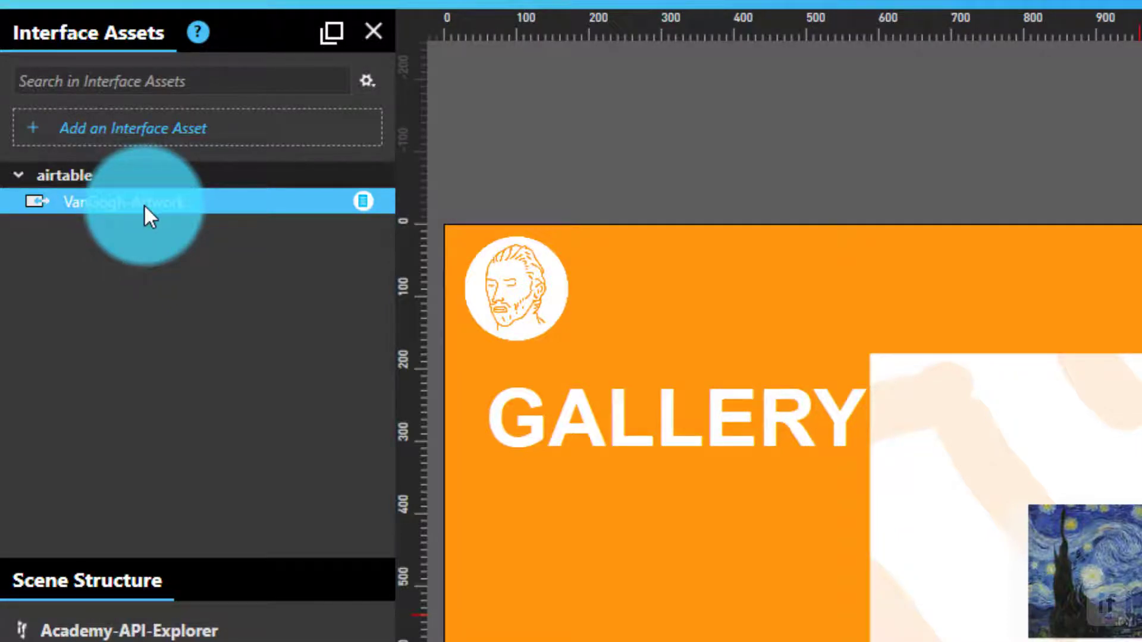
pyautogui.rightClick(144, 205)
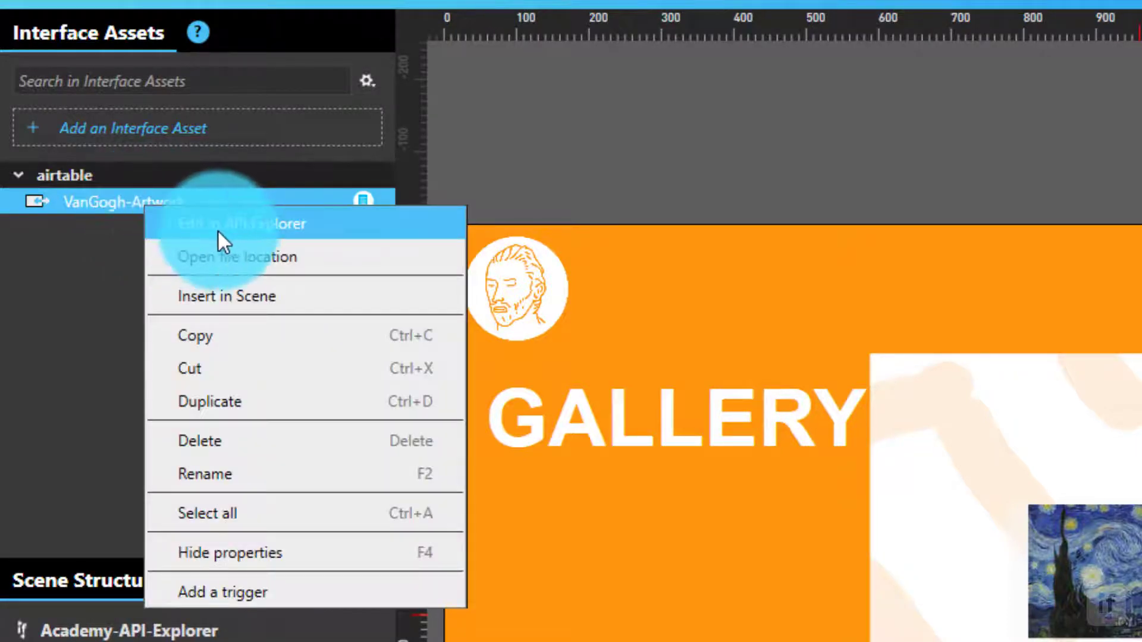
pyautogui.click(324, 224)
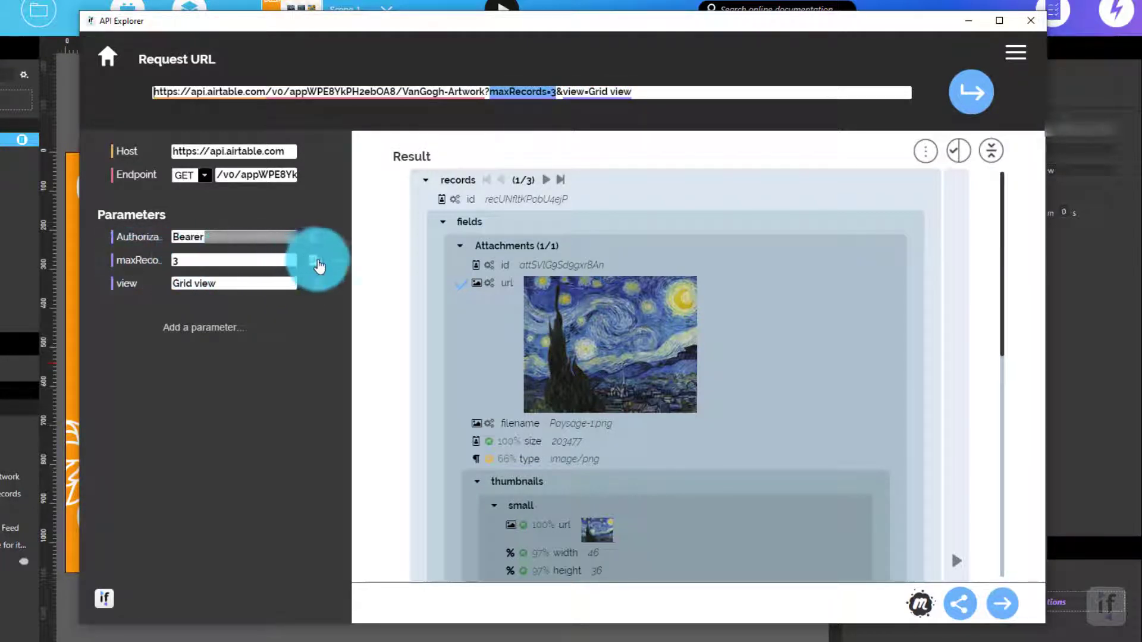
pyautogui.click(336, 268)
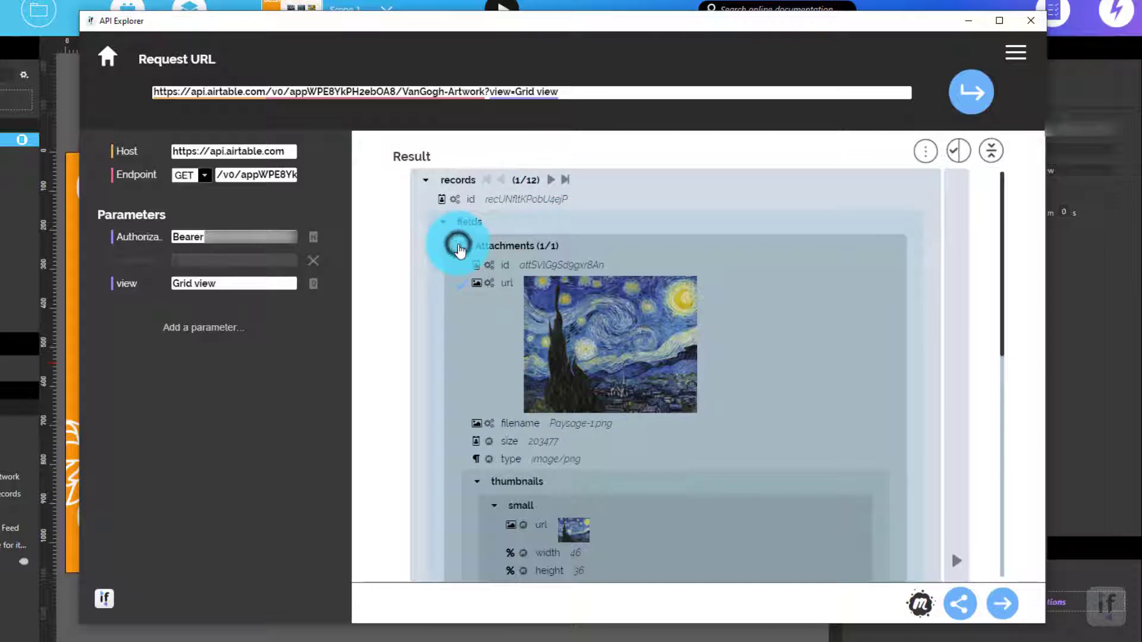
# - Add a query parameter filterByFormula with the value {Orientation} = "Landscape" to the Airtable request
pyautogui.click(458, 245)
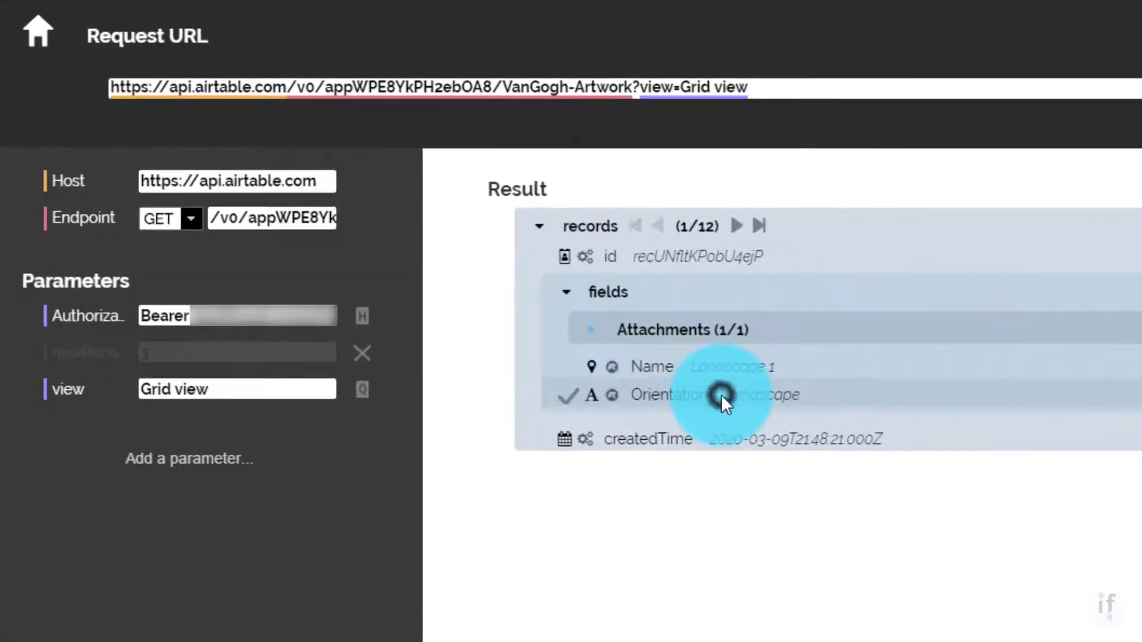
pyautogui.moveTo(541, 287); pyautogui.dragTo(600, 286)
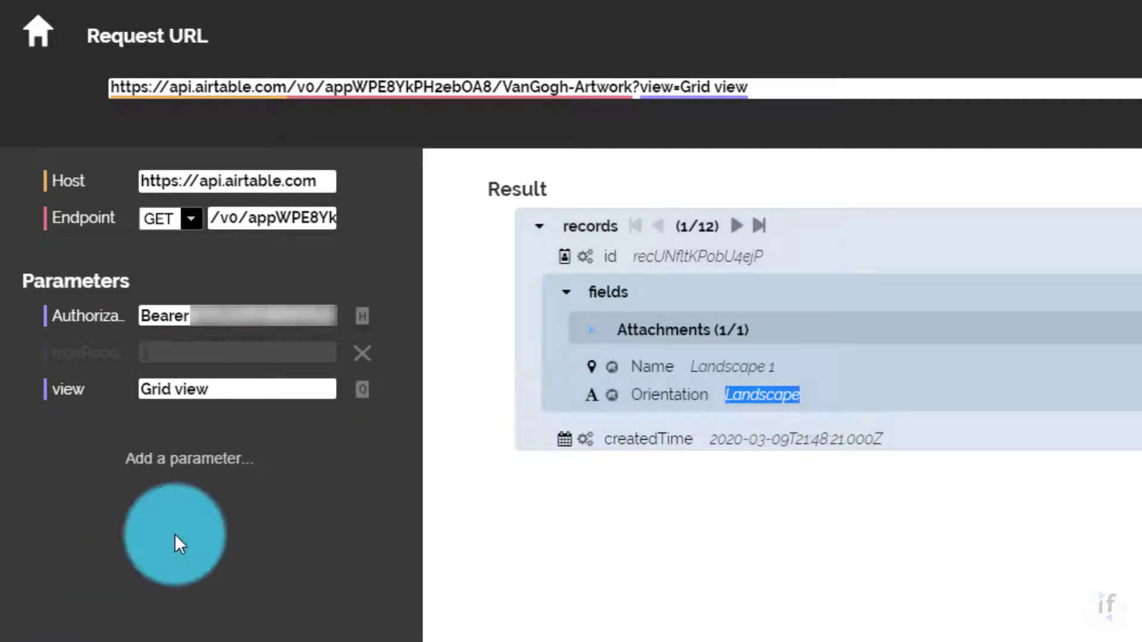
pyautogui.click(142, 465)
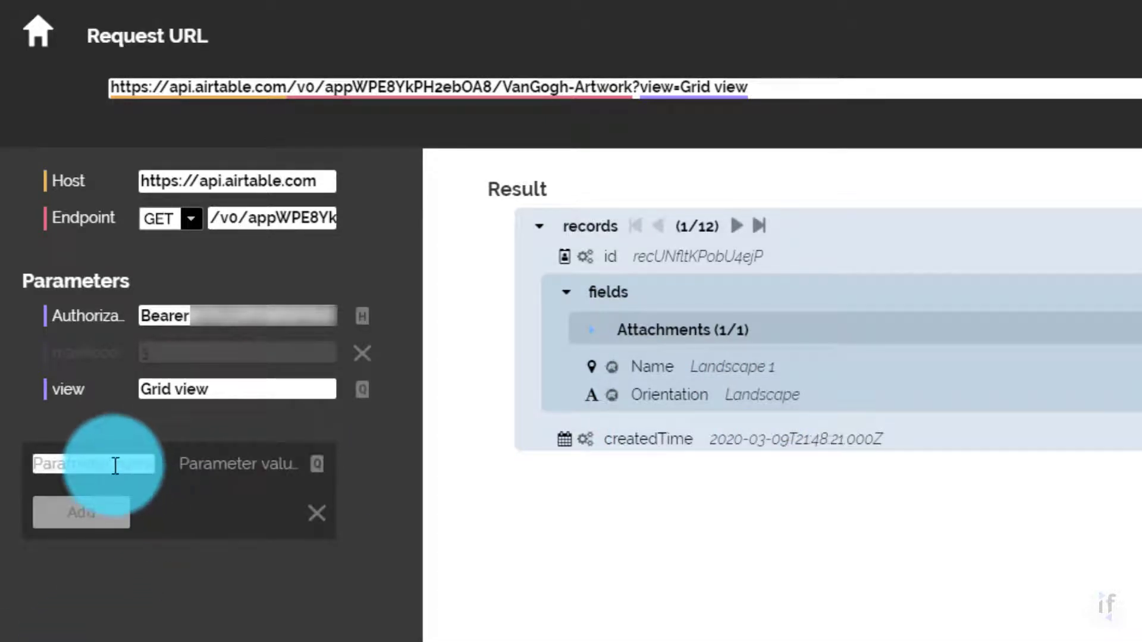
pyautogui.click(113, 463)
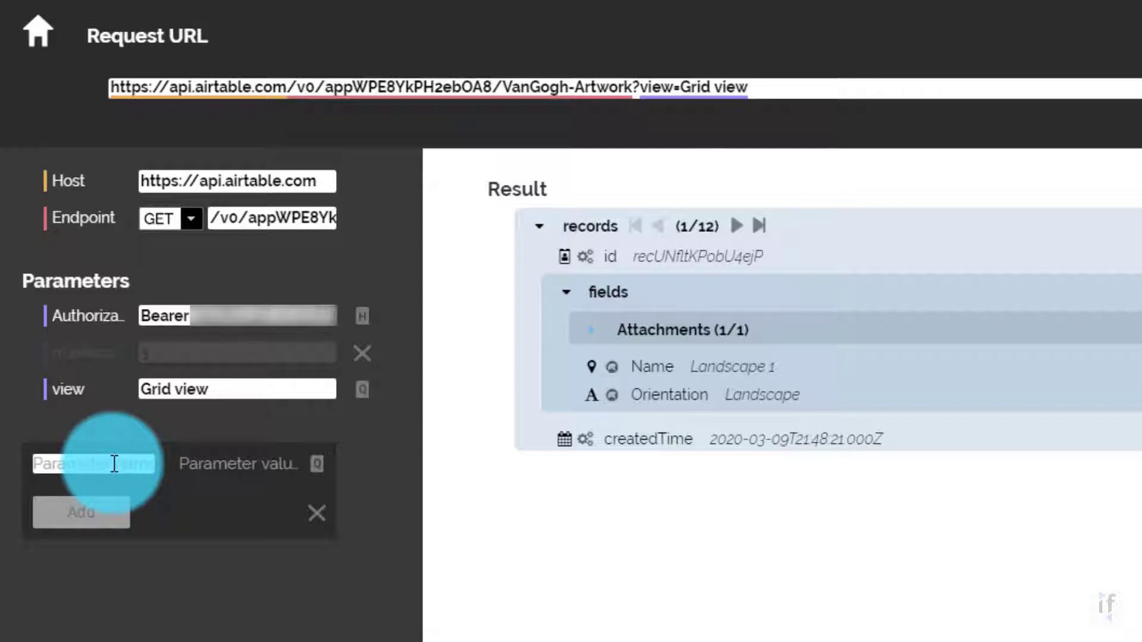
pyautogui.write('filterByFormula')
pyautogui.click(213, 464)
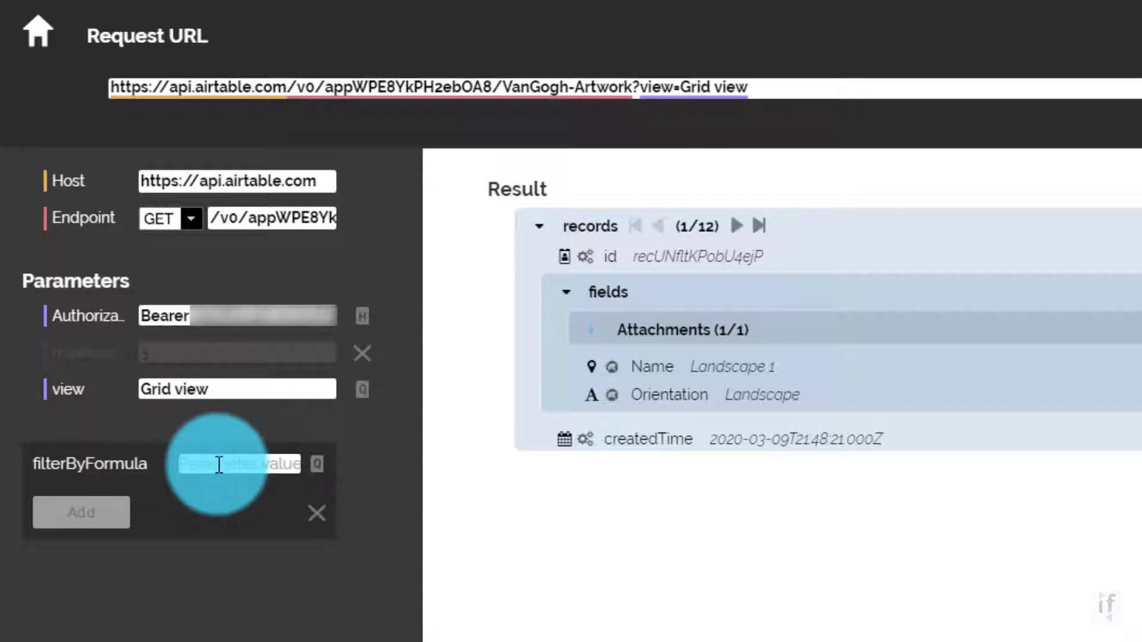
pyautogui.write('{Orientation')
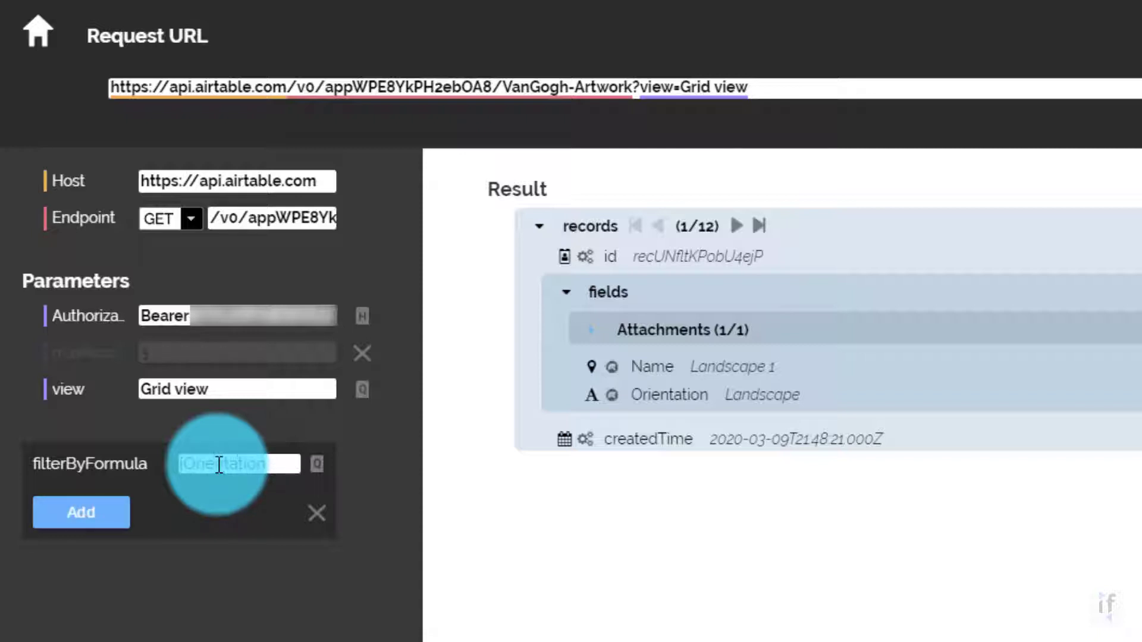
pyautogui.write('} = "Landscape"')
pyautogui.click(317, 467)
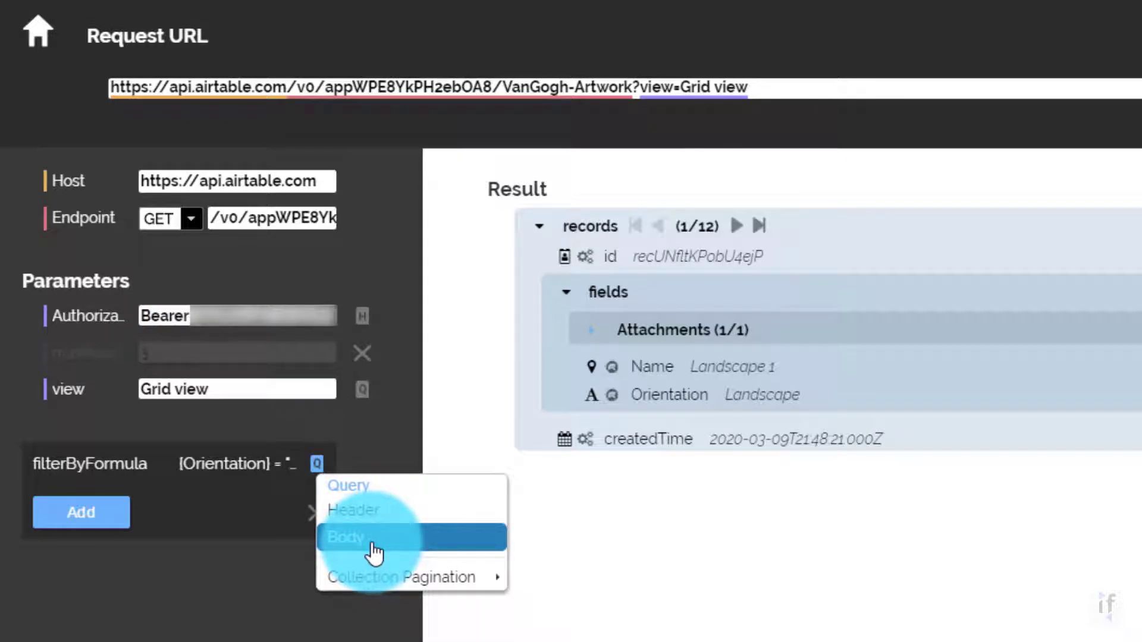
pyautogui.click(191, 615)
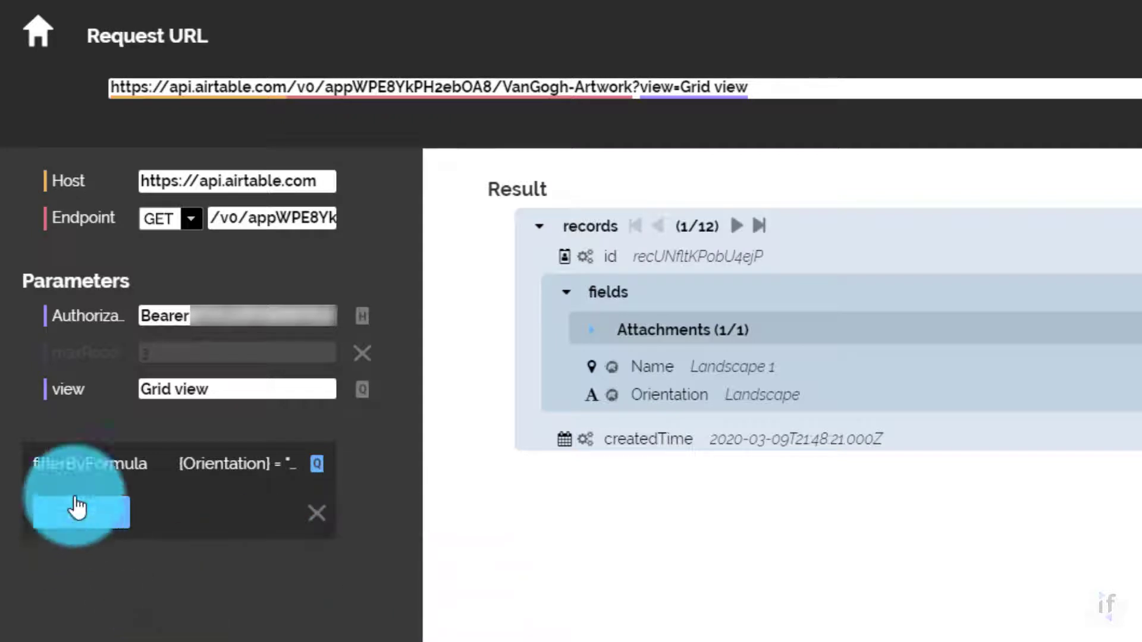
pyautogui.click(81, 523)
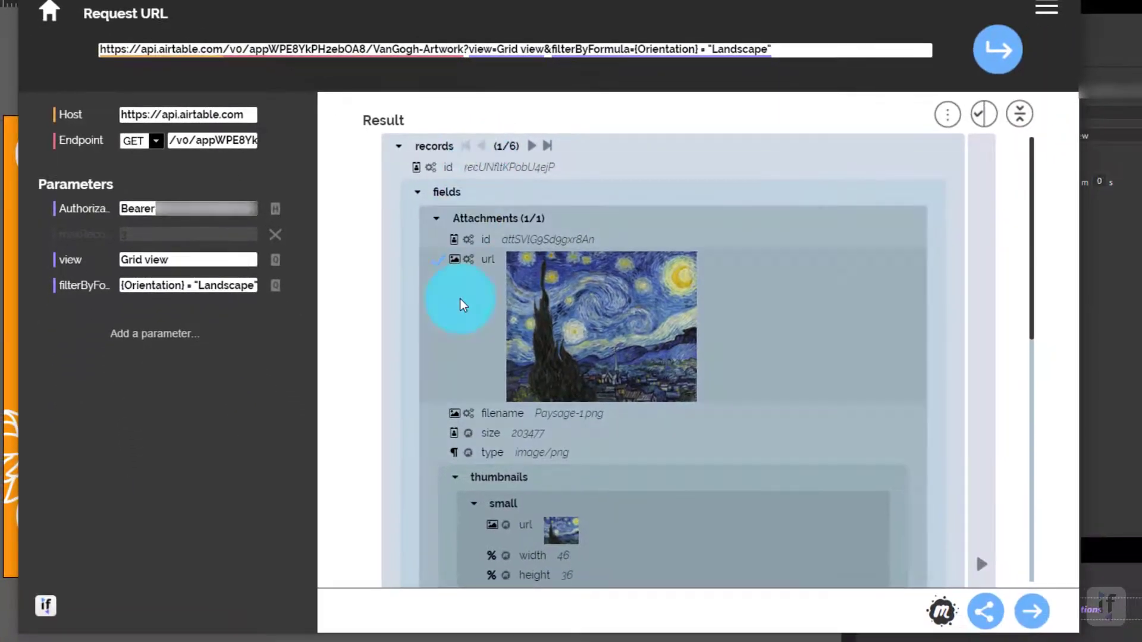
# - Update the VanGogh-Artwork interface asset with the orientation-filtered request
pyautogui.scroll(-5, 461, 300)
pyautogui.scroll(-3, 461, 303)
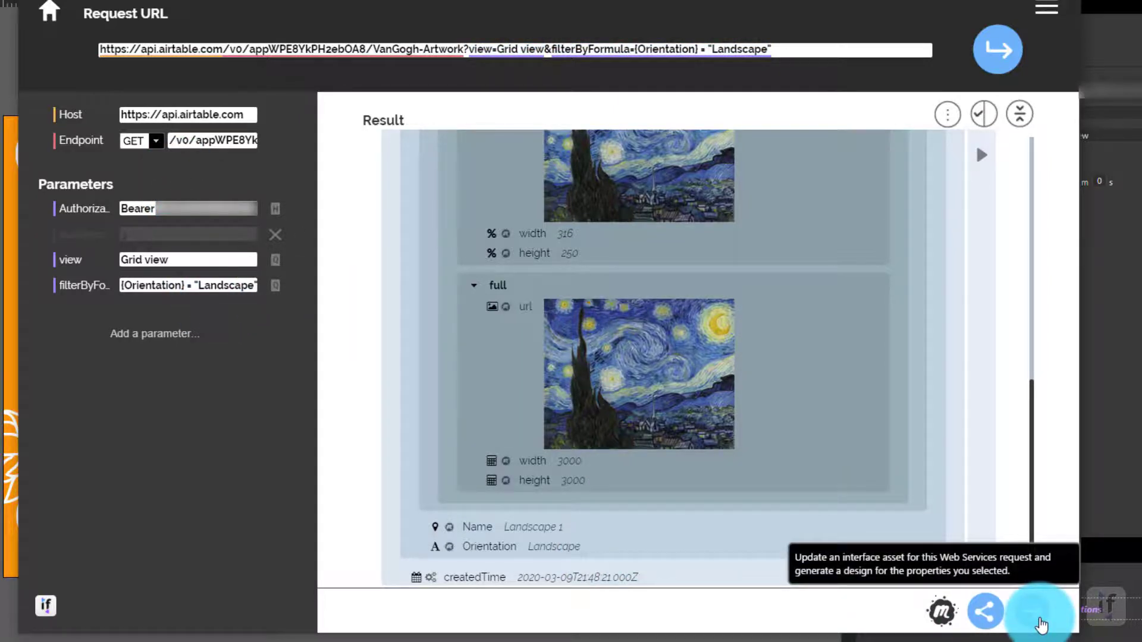
pyautogui.click(1041, 625)
pyautogui.click(906, 564)
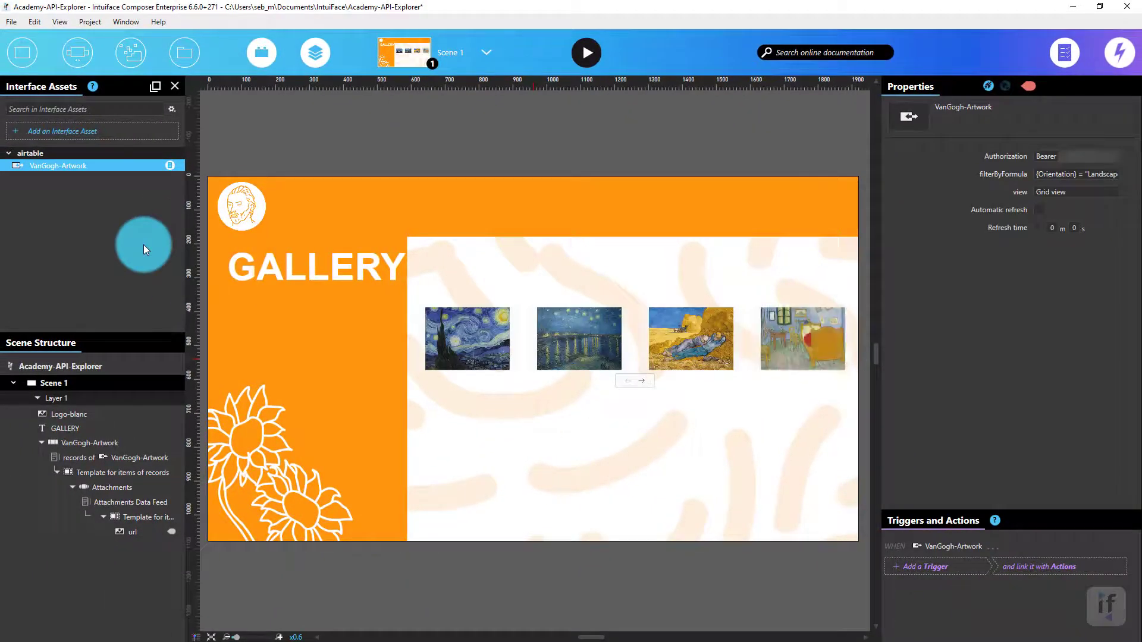
pyautogui.click(659, 379)
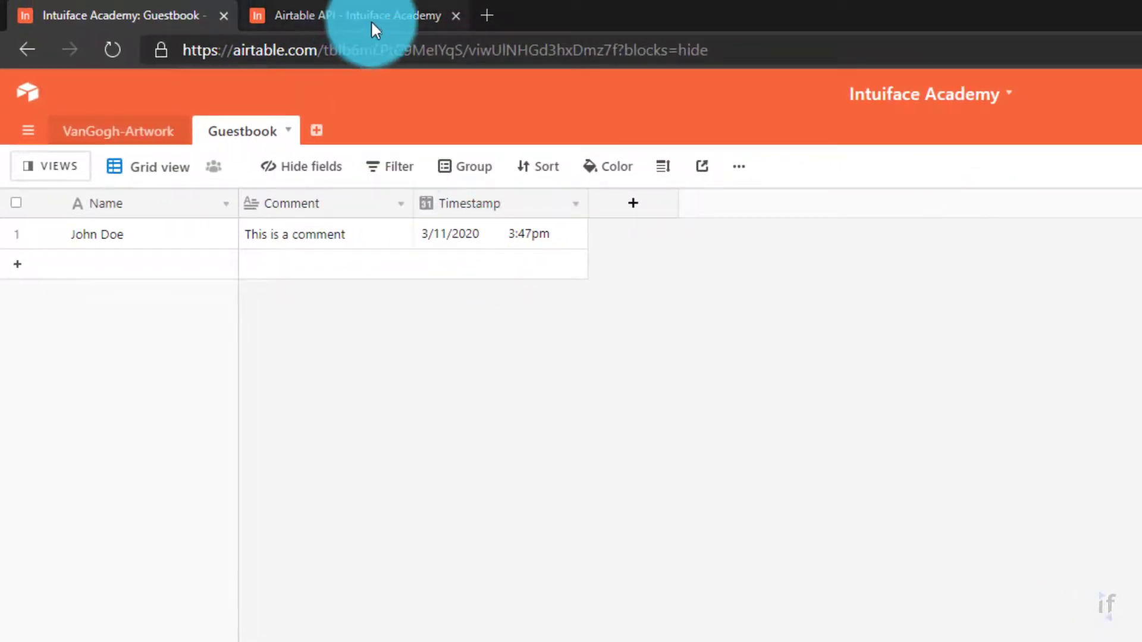
# - In the Airtable API documentation, copy the example curl POST request that creates a record in the Guestbook table
pyautogui.click(372, 22)
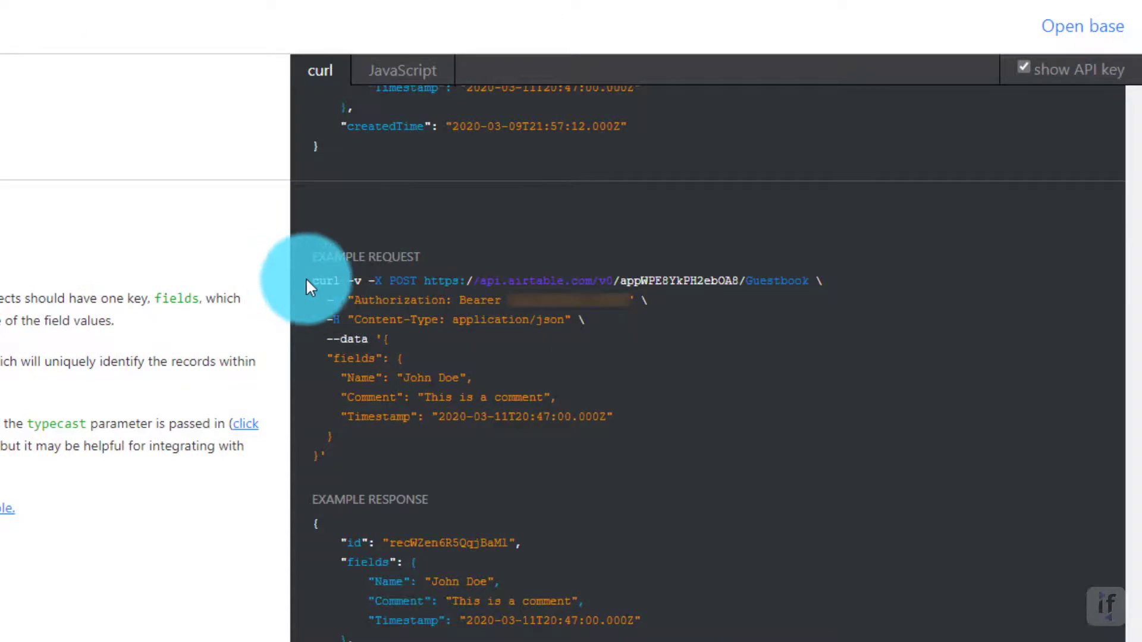
pyautogui.moveTo(310, 277); pyautogui.dragTo(348, 458)
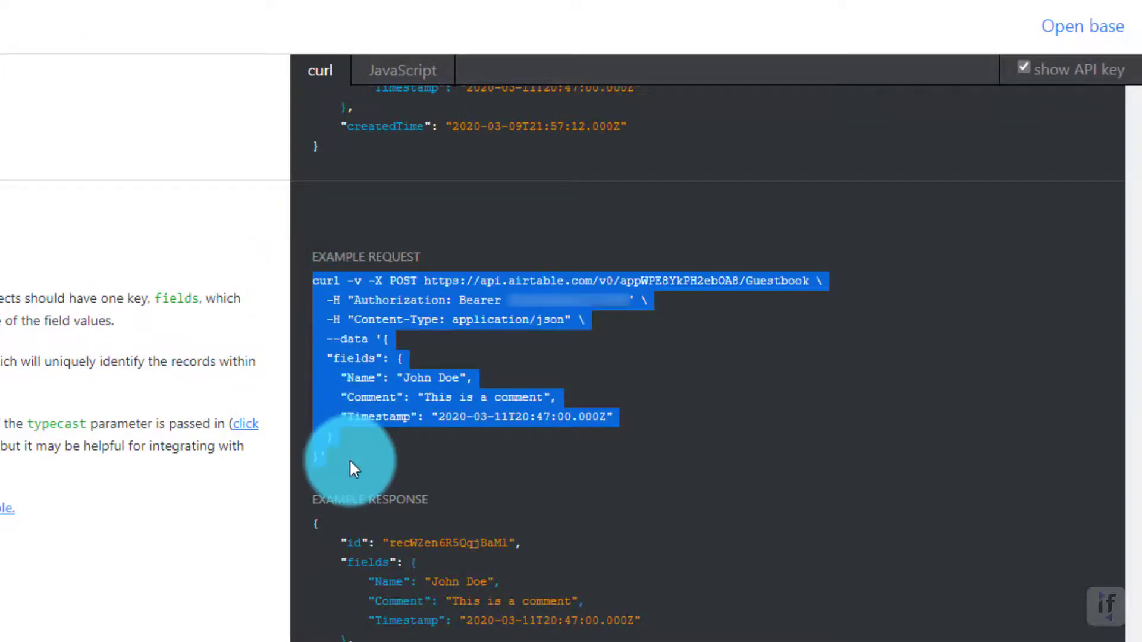
pyautogui.rightClick(349, 351)
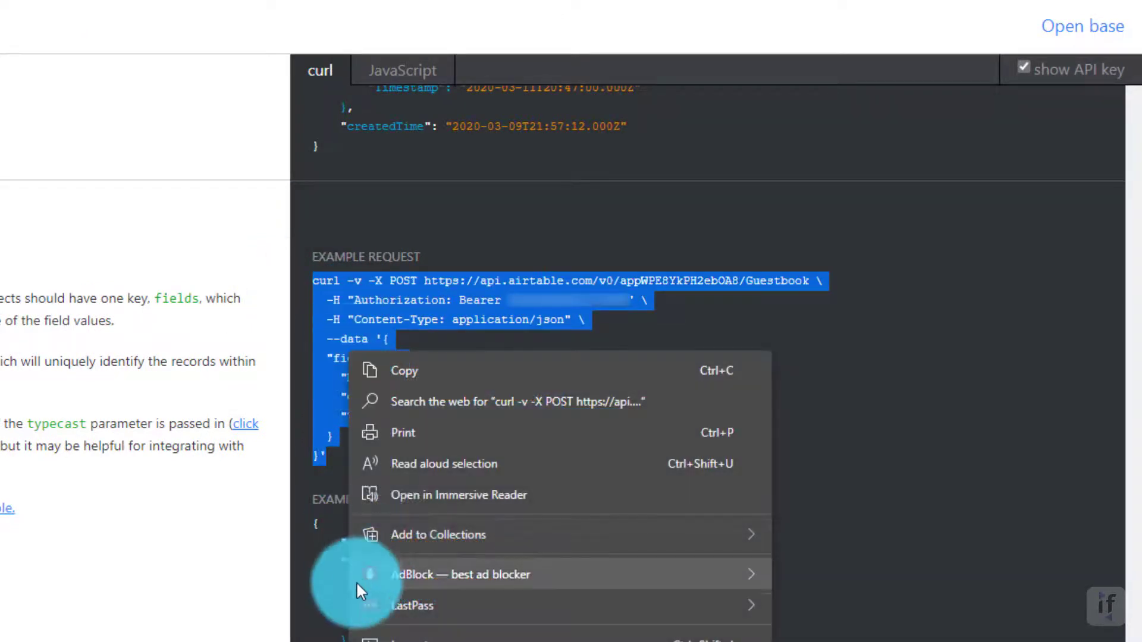
pyautogui.click(404, 375)
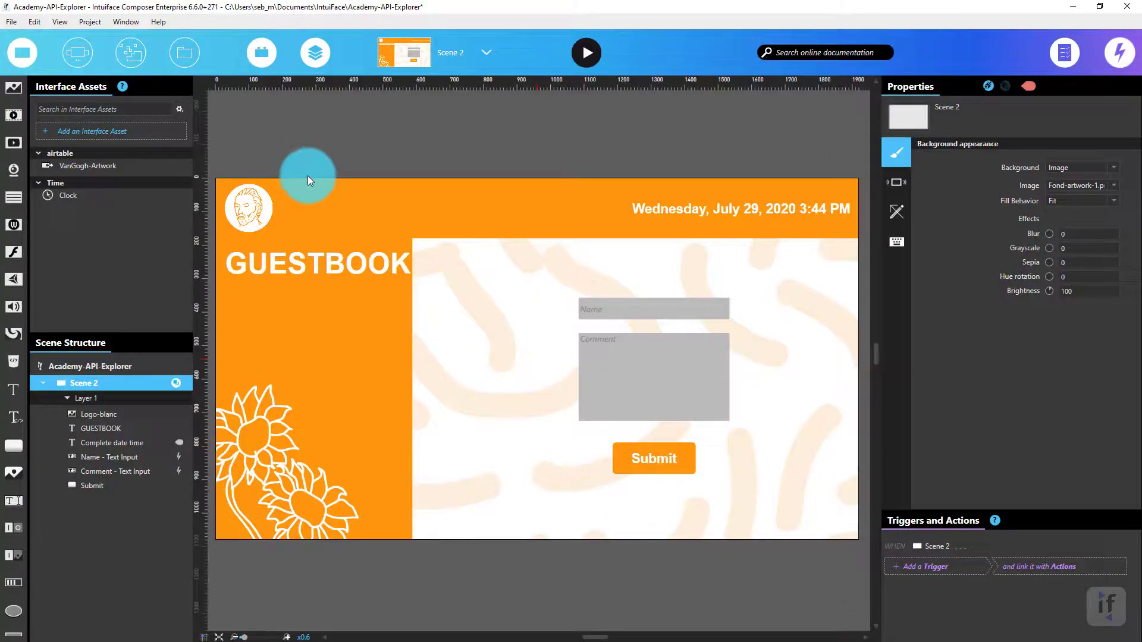
# - Switch to Intuiface Composer and add a new API Explorer interface asset to the Guestbook scene
pyautogui.click(115, 167)
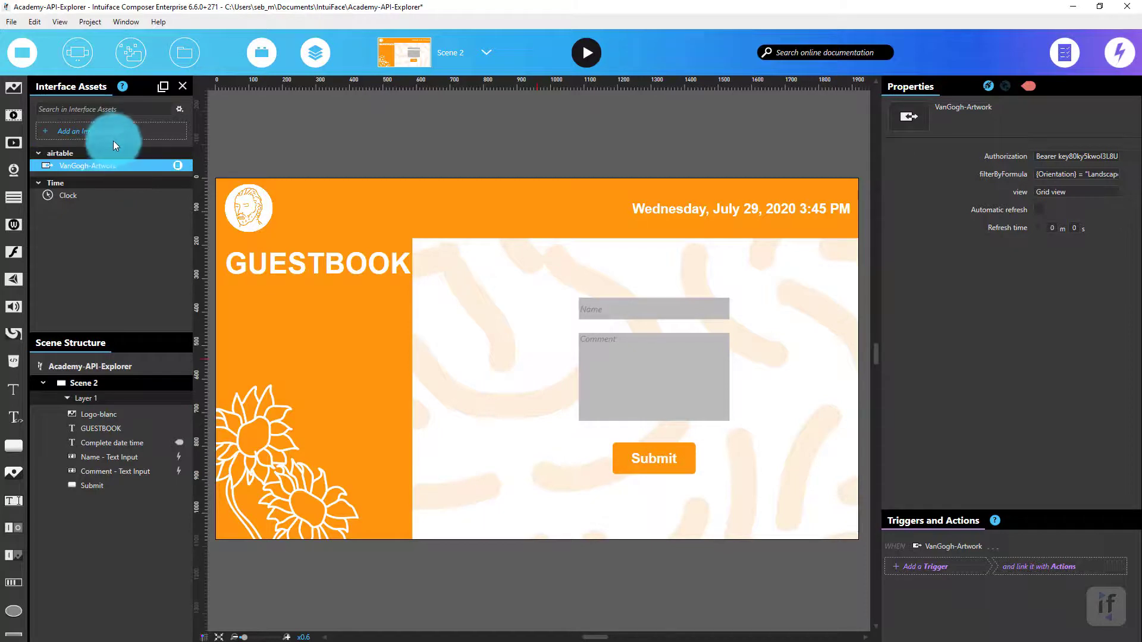
pyautogui.click(112, 167)
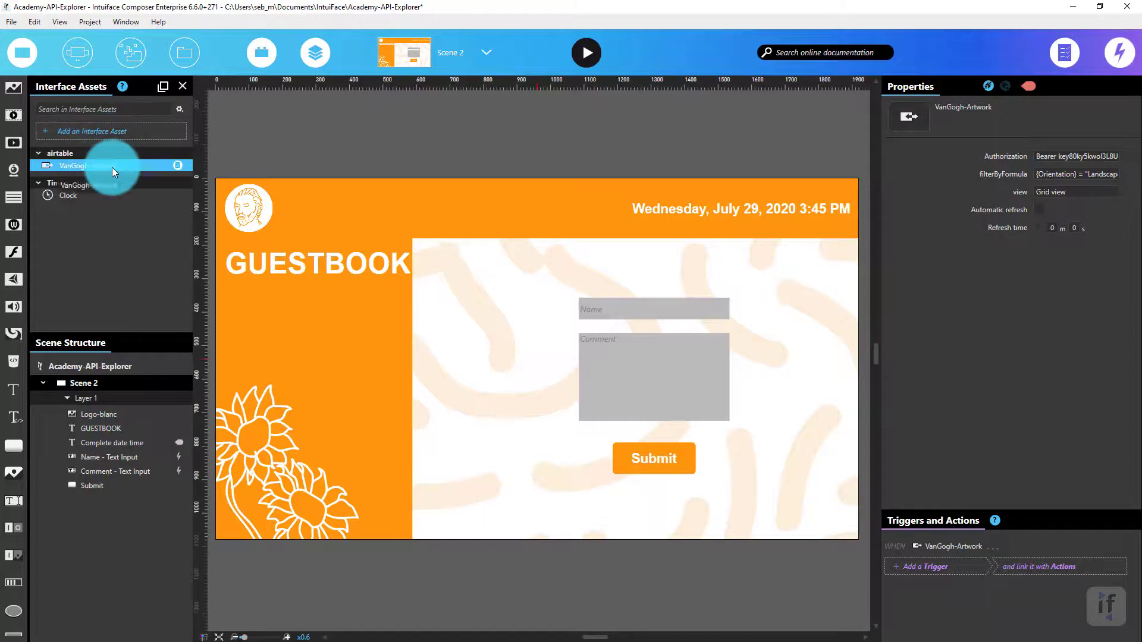
pyautogui.click(113, 131)
pyautogui.click(260, 134)
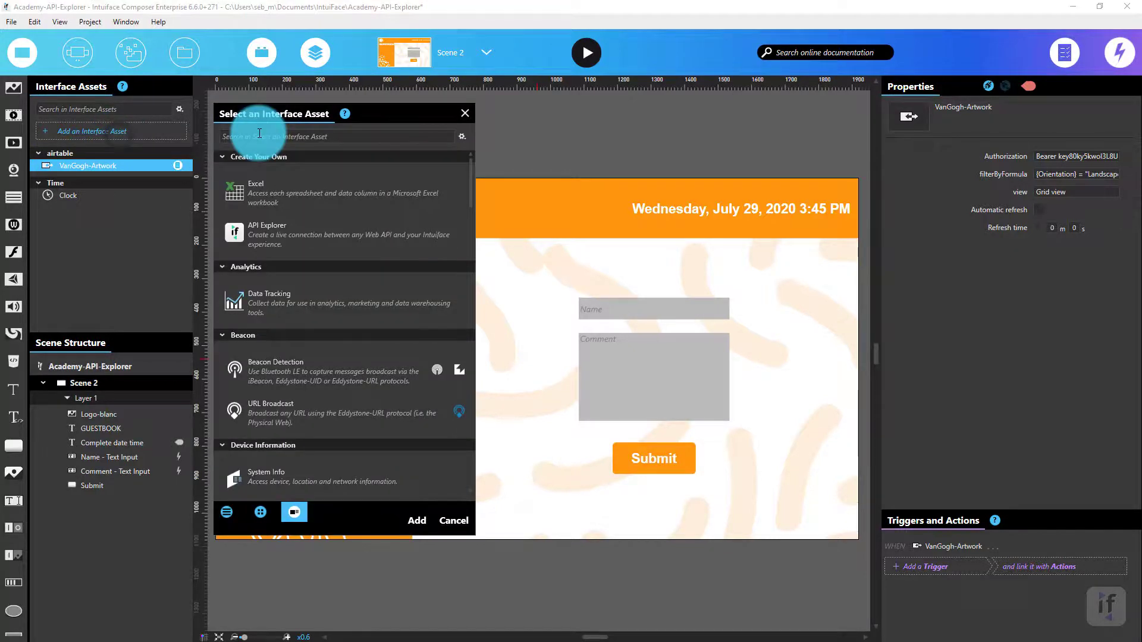
pyautogui.click(276, 235)
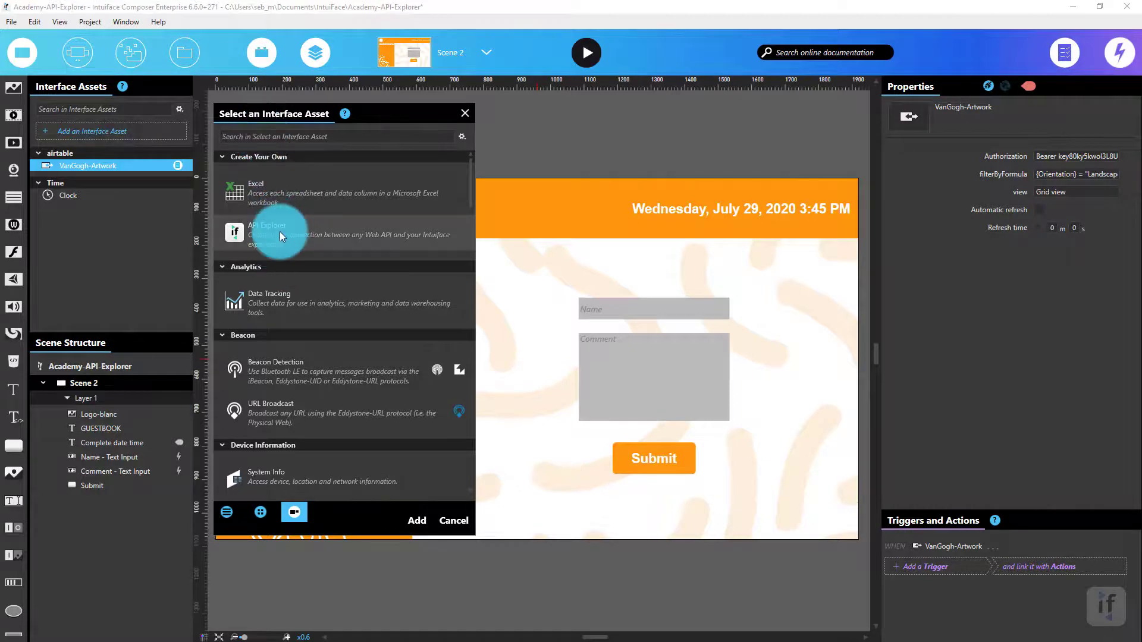
# - Paste the Guestbook curl request with its API key as the request URL, run it, and create the Guestbook interface asset
pyautogui.click(407, 243)
pyautogui.doubleClick(407, 240)
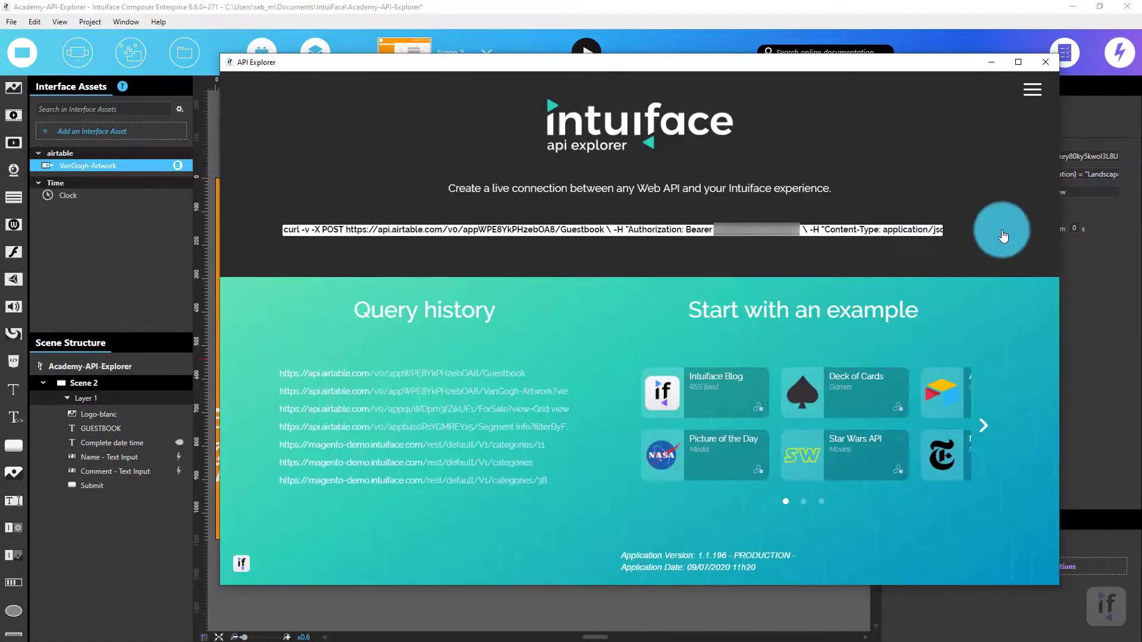
pyautogui.click(999, 233)
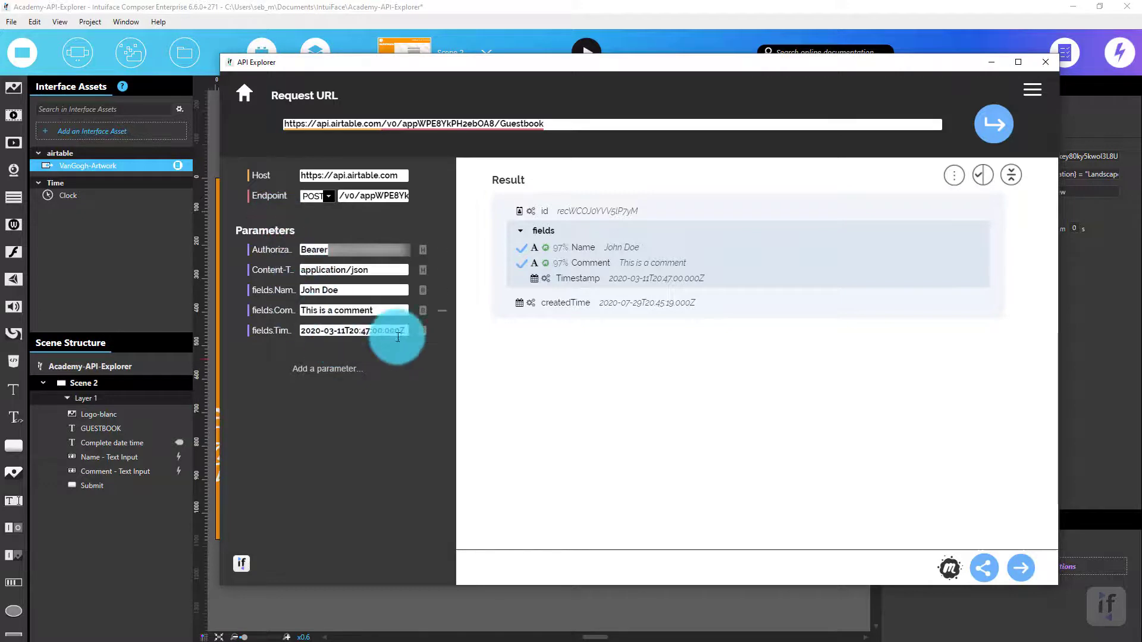
pyautogui.click(1020, 568)
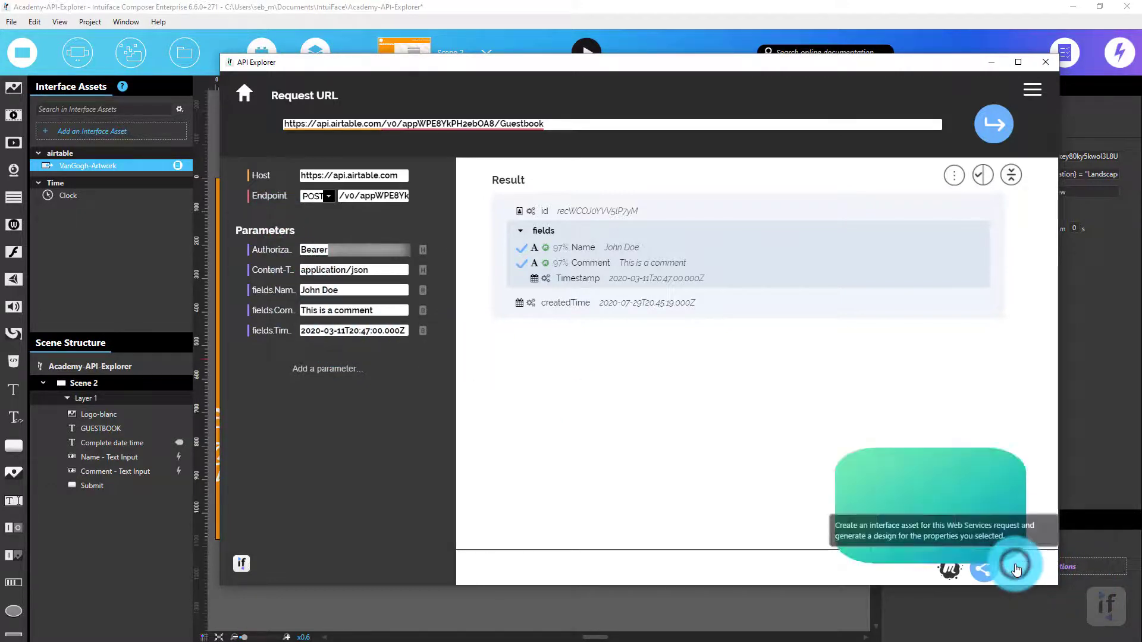
pyautogui.click(915, 525)
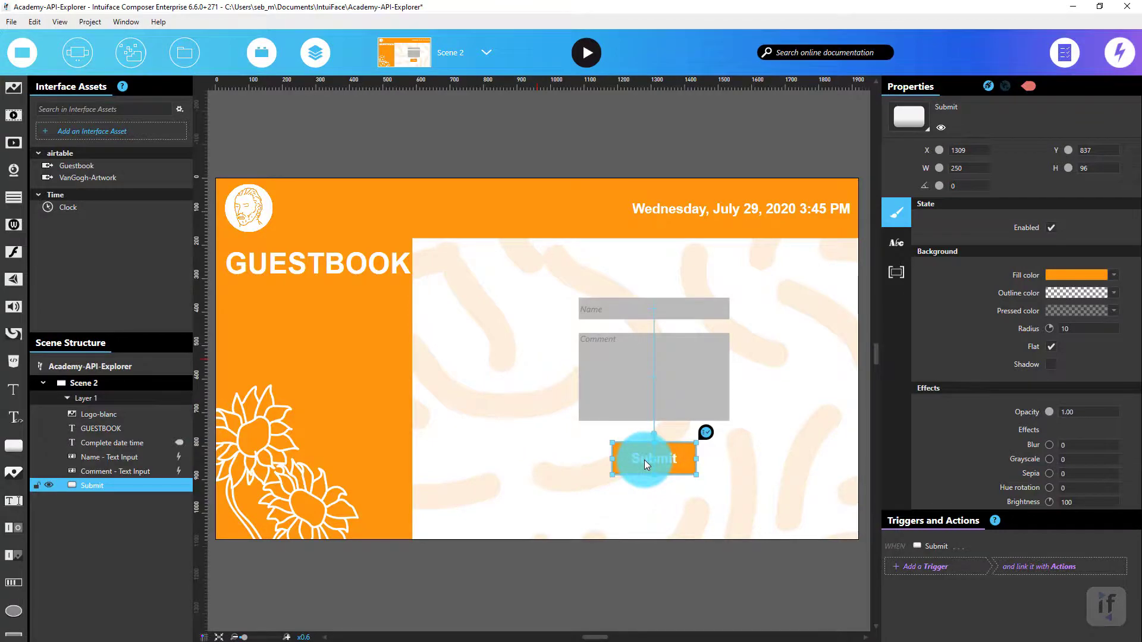
# - Give the Submit button an is released trigger that calls the Guestbook action of the Guestbook interface asset
pyautogui.click(950, 567)
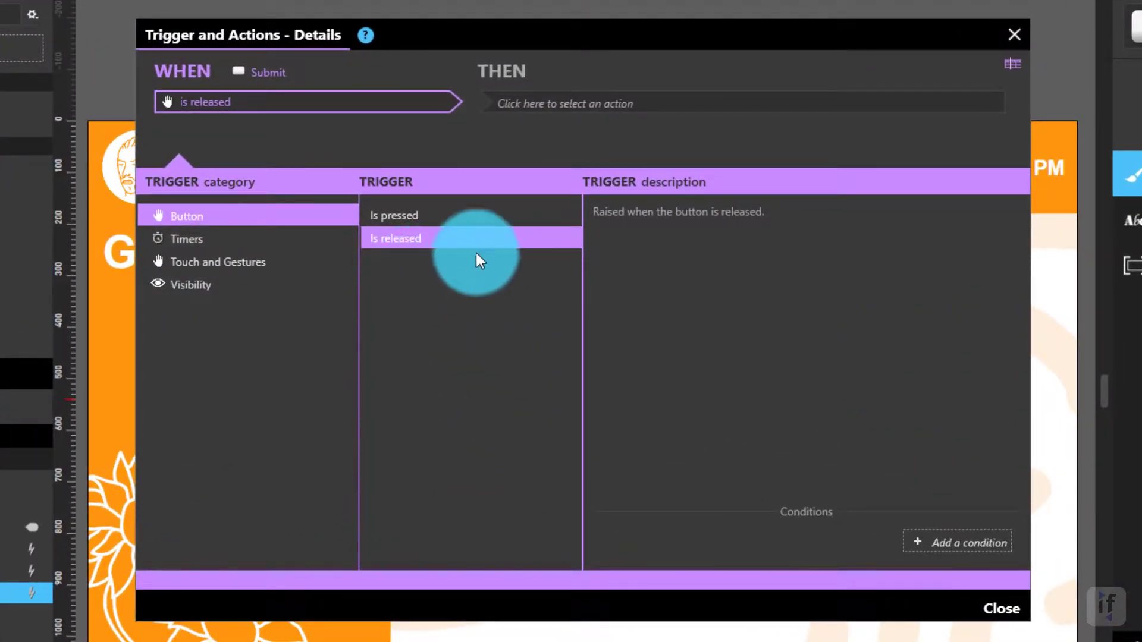
pyautogui.click(579, 105)
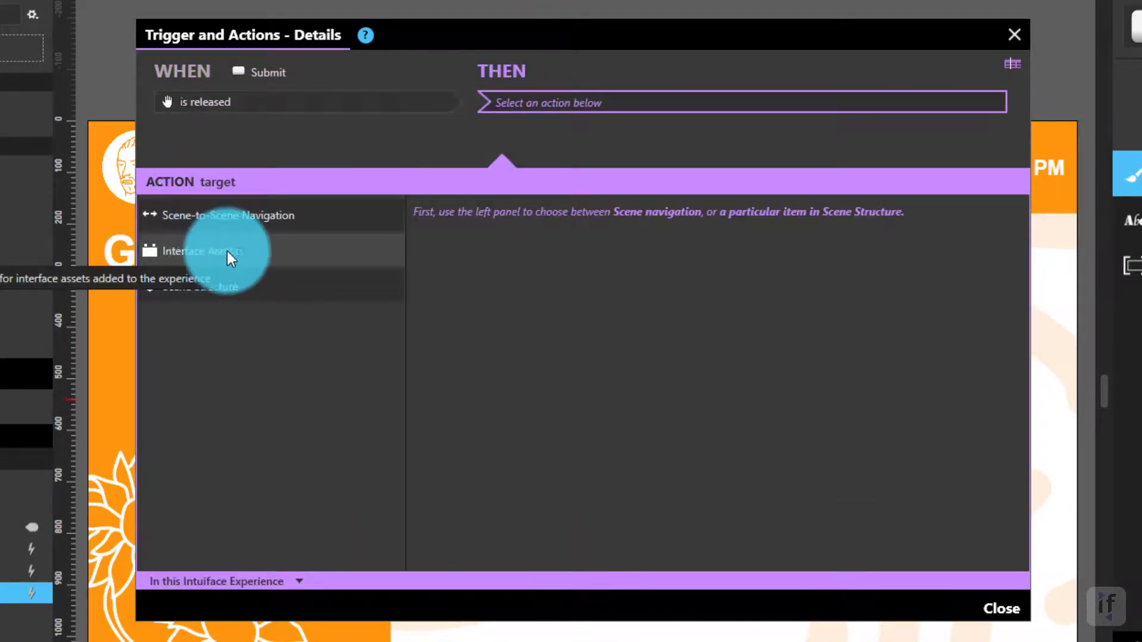
pyautogui.click(227, 251)
pyautogui.click(203, 326)
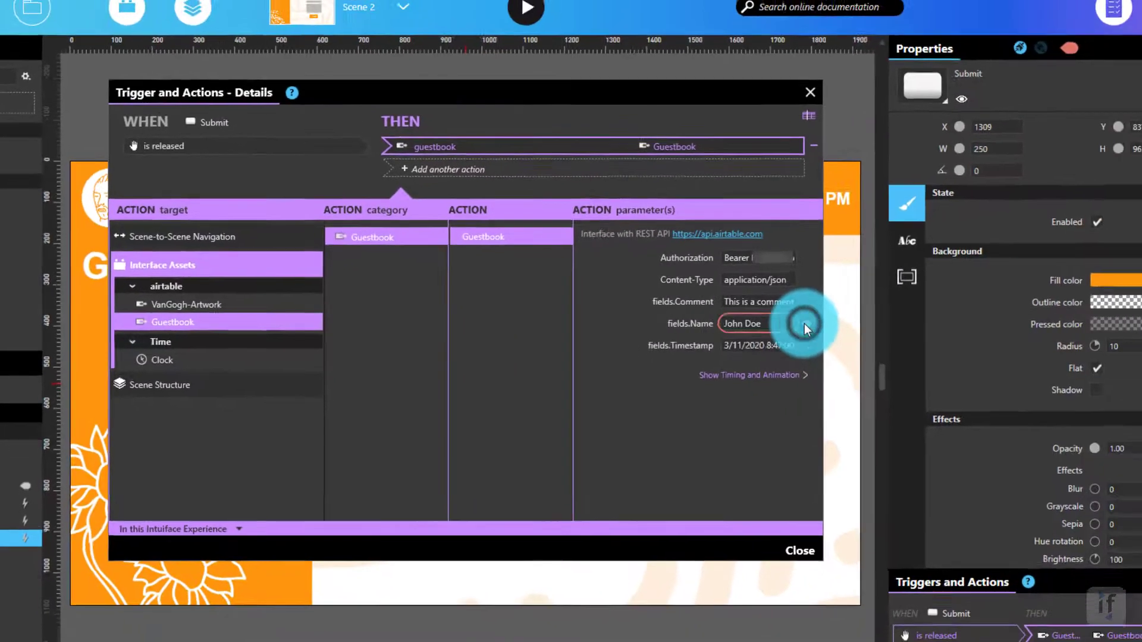
# - Bind the Guestbook action's fields.Name parameter to the Text property of Name - Text Input
pyautogui.click(1010, 326)
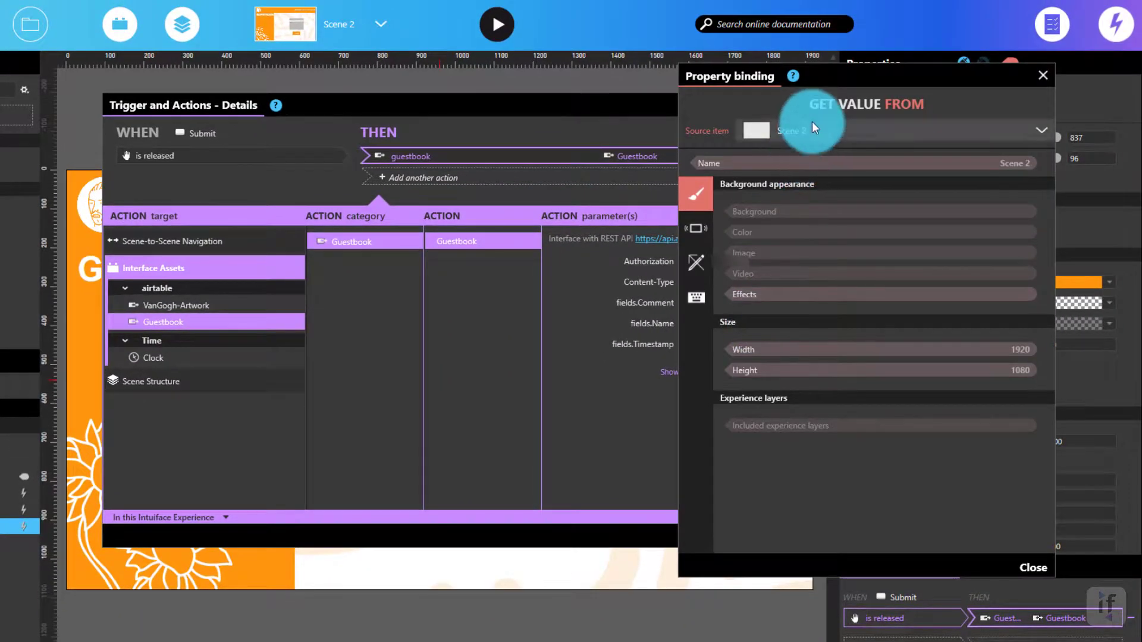
pyautogui.moveTo(824, 71); pyautogui.dragTo(892, 74)
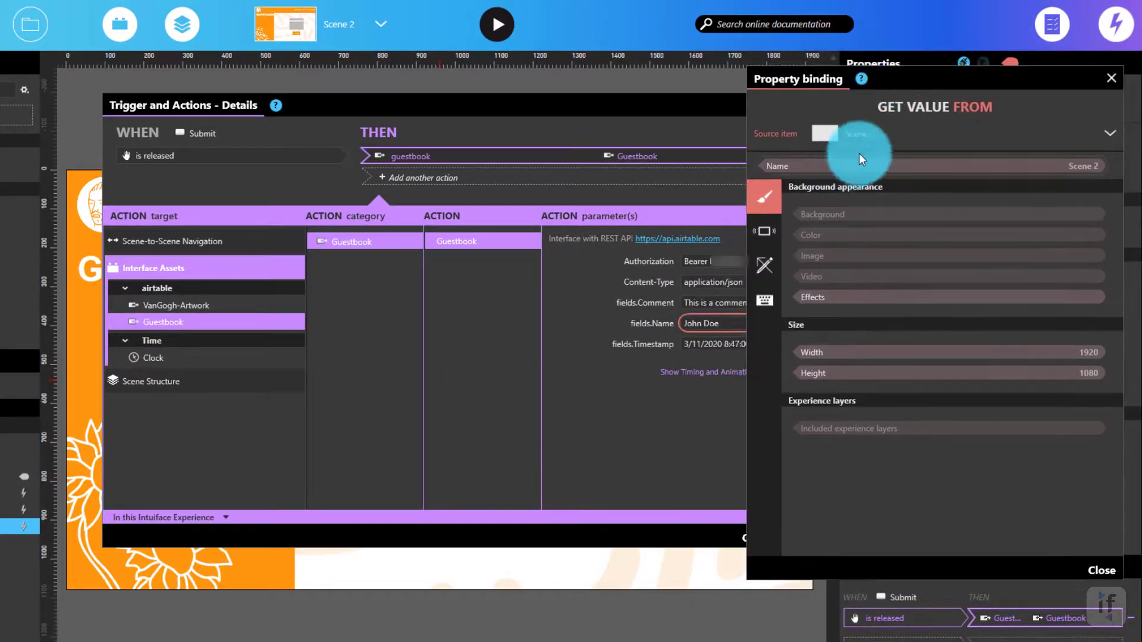
pyautogui.click(881, 128)
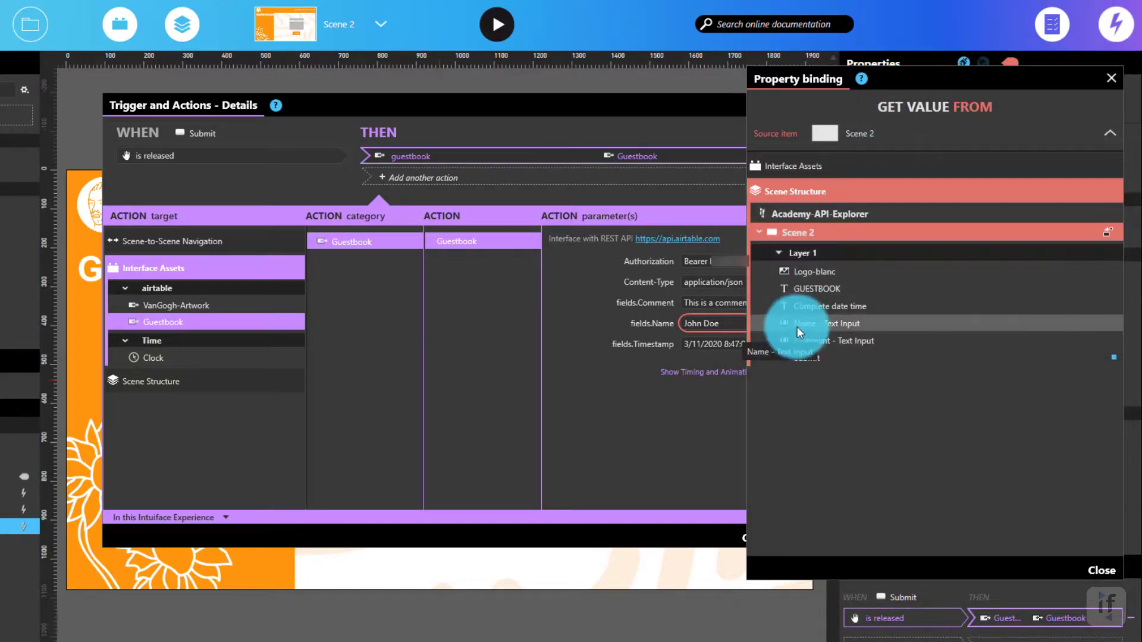
pyautogui.click(855, 323)
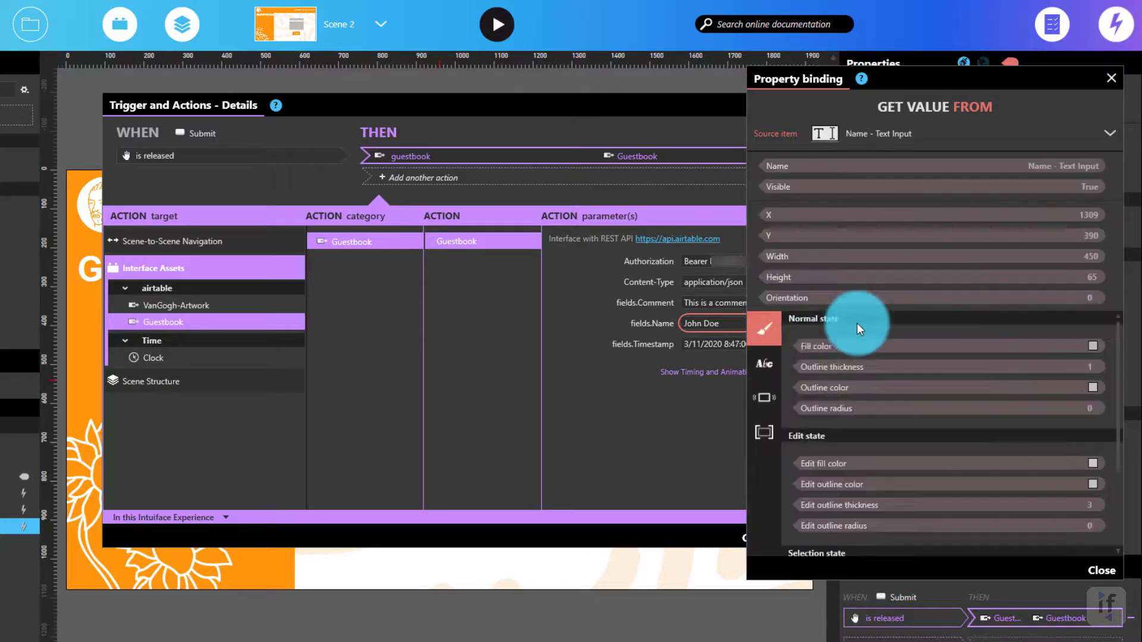
pyautogui.click(762, 371)
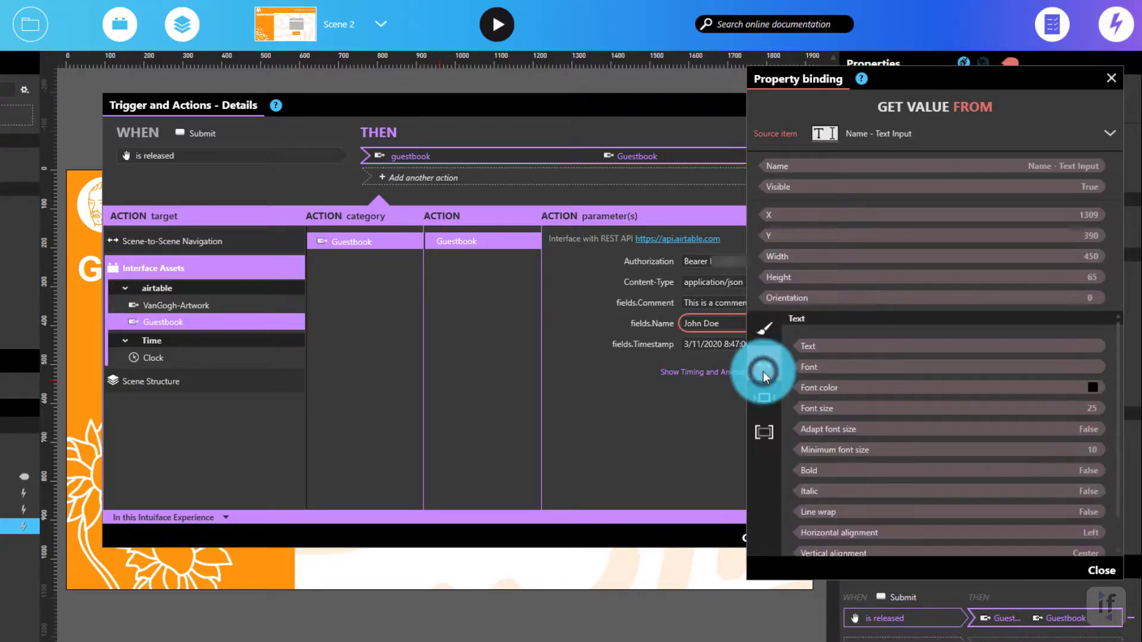
pyautogui.click(817, 346)
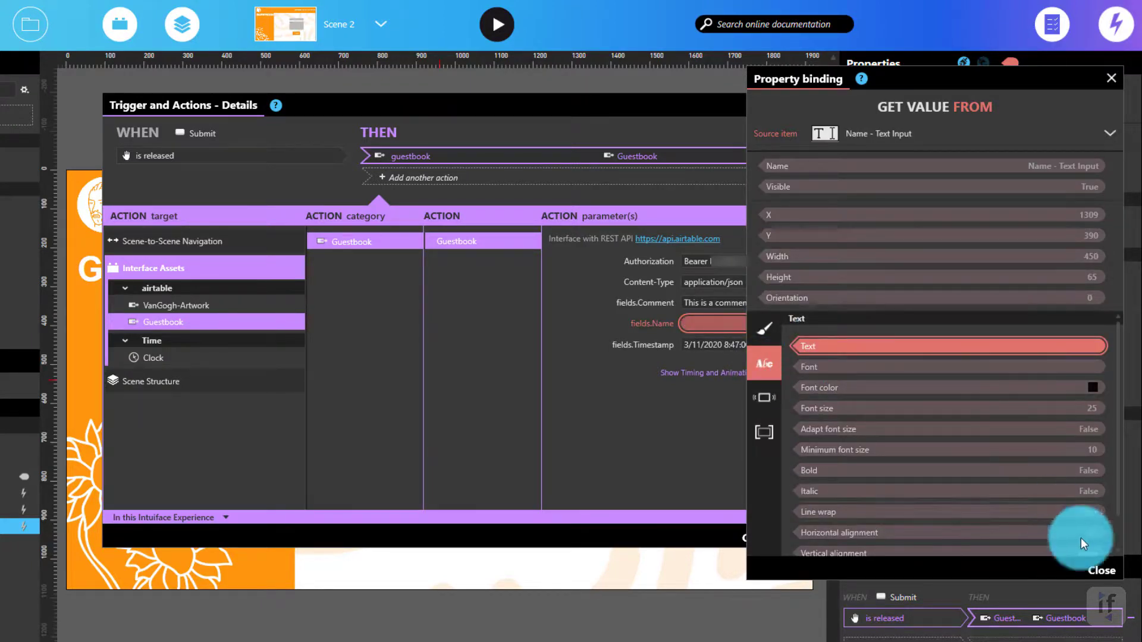
pyautogui.click(1101, 571)
# - Bind the Guestbook action's fields.Comment parameter to the Text property of Comment - Text Input
pyautogui.click(753, 304)
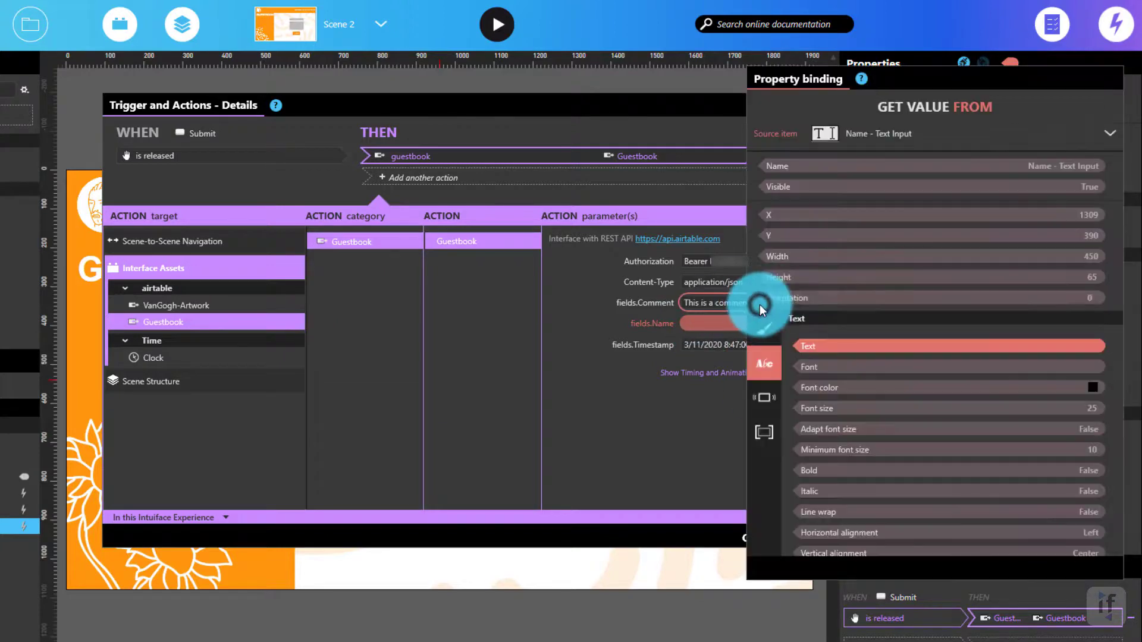
pyautogui.click(915, 133)
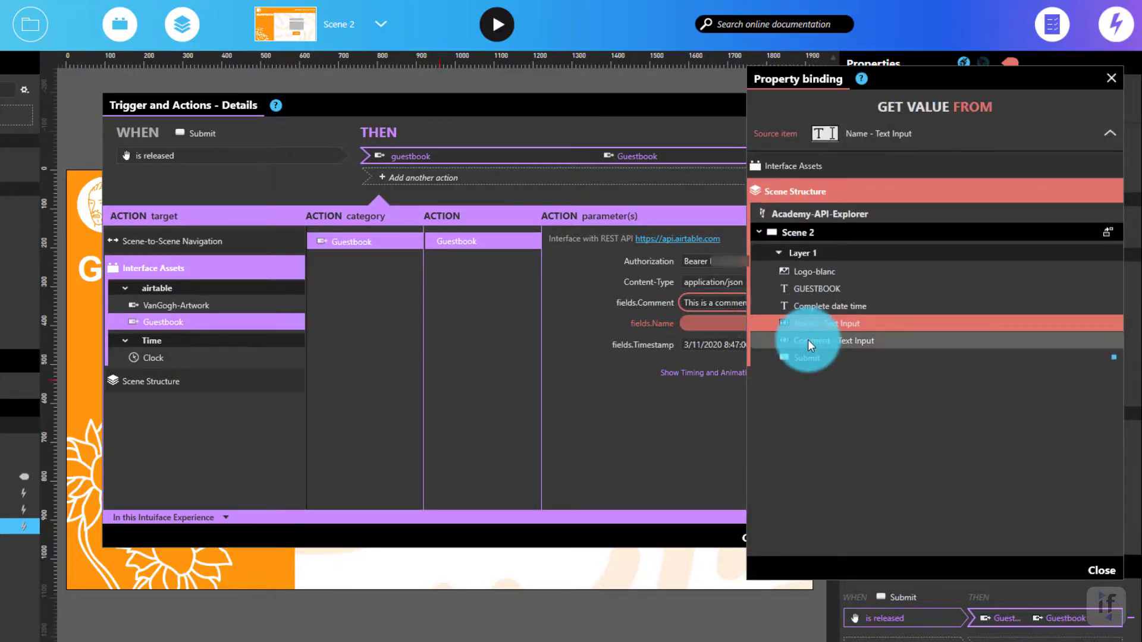
pyautogui.click(808, 340)
pyautogui.click(771, 364)
pyautogui.click(837, 348)
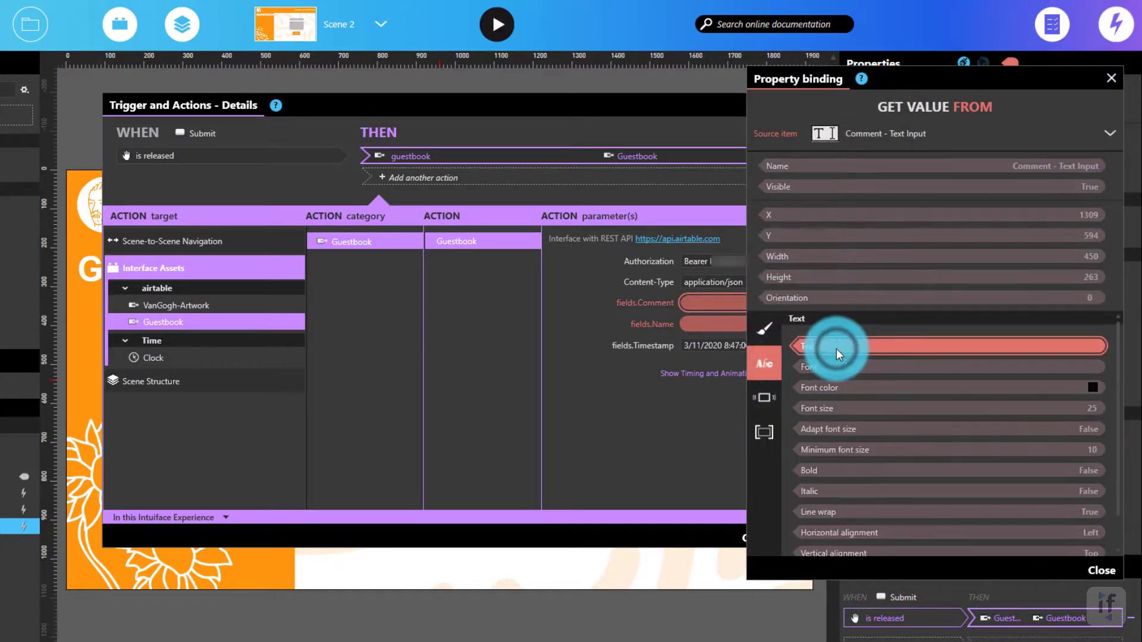
pyautogui.click(1103, 570)
# - Bind the Guestbook action's fields.Timestamp parameter to the Clock asset's ISO 8601 date and close the trigger details
pyautogui.click(637, 328)
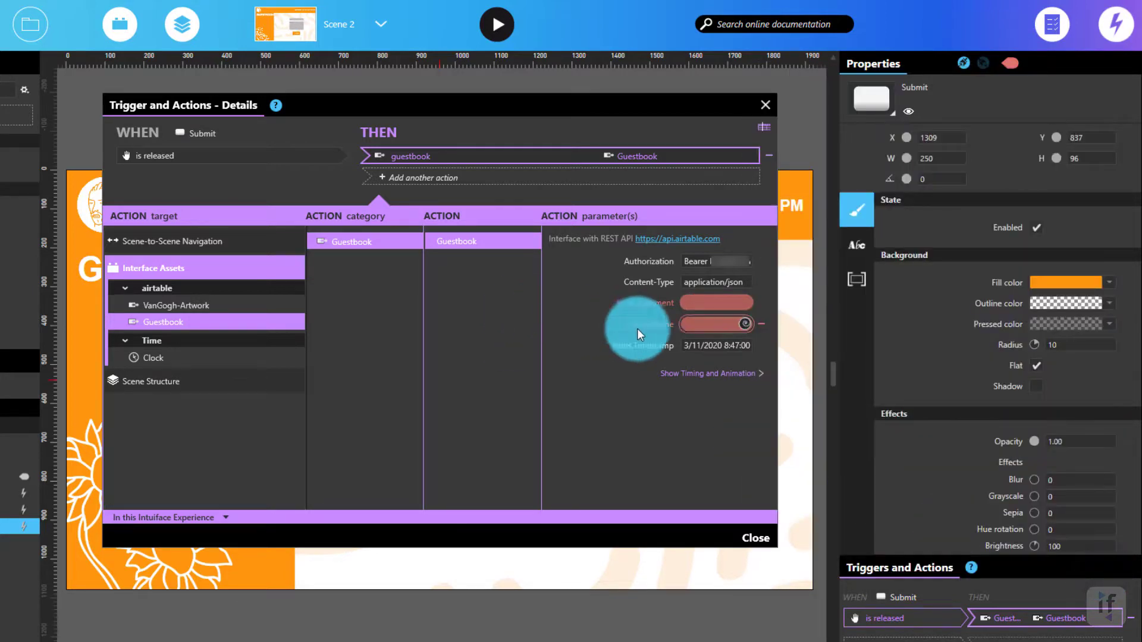
pyautogui.click(761, 350)
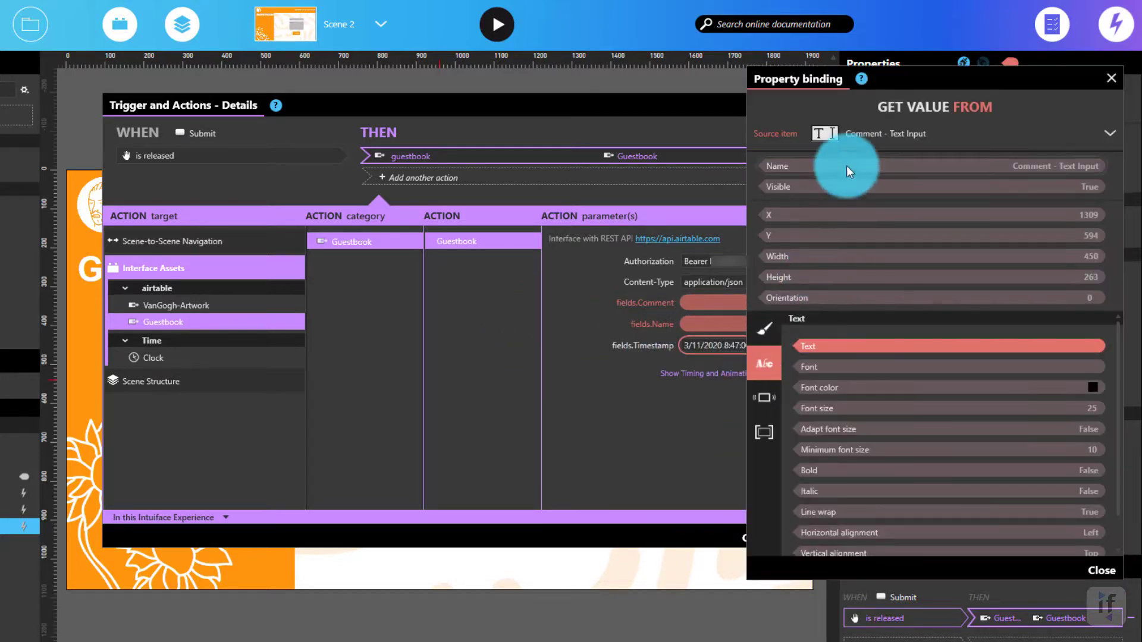
pyautogui.click(867, 133)
pyautogui.click(847, 162)
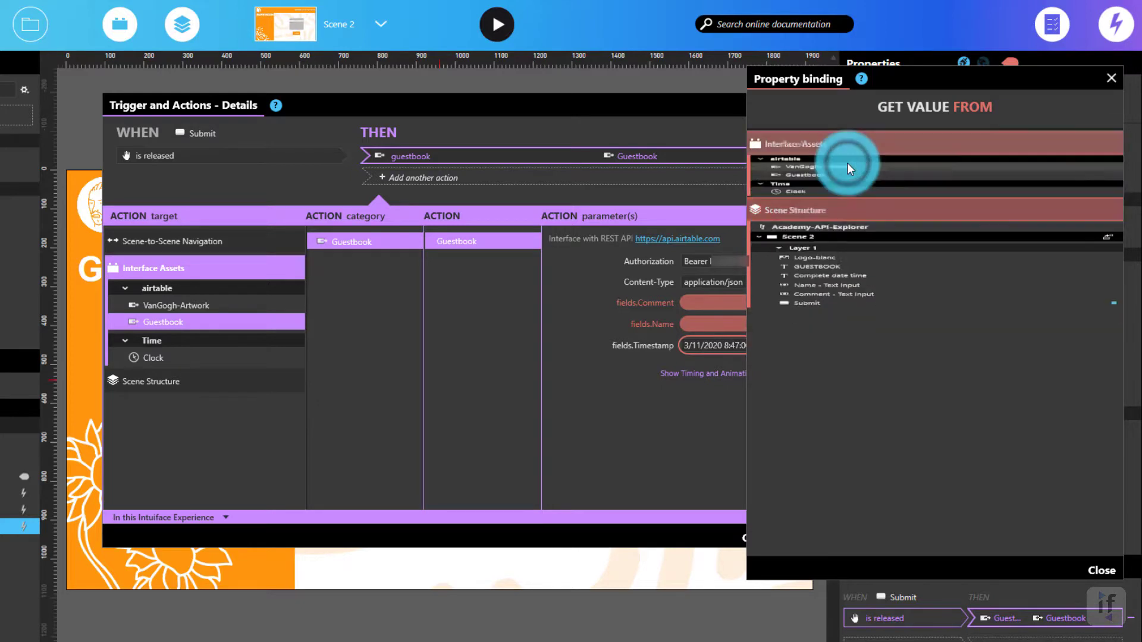
pyautogui.click(809, 234)
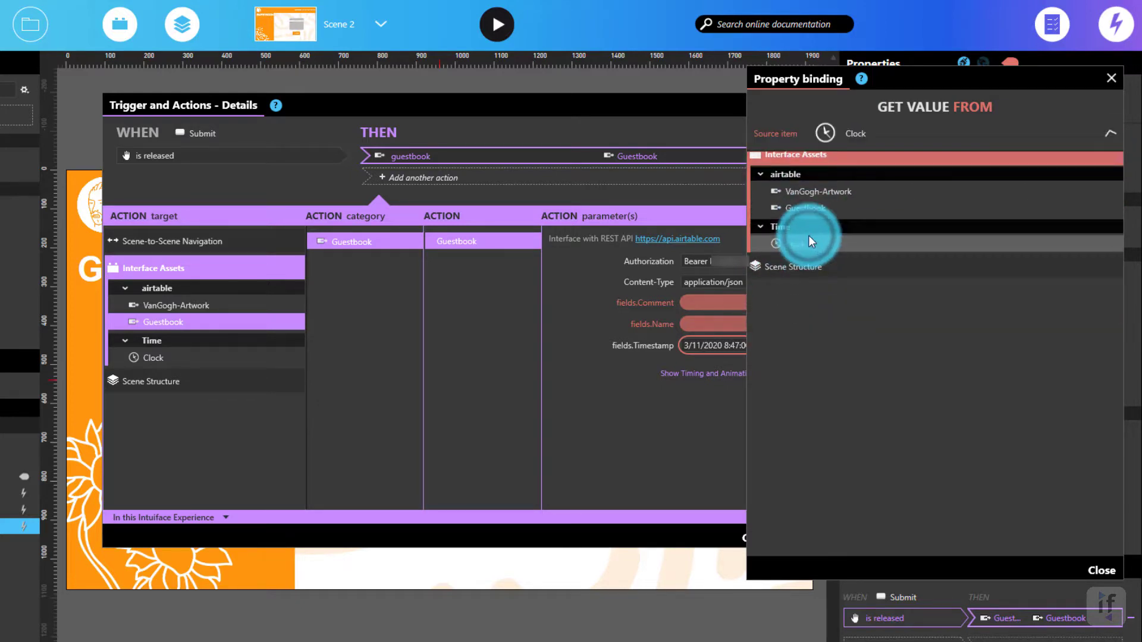
pyautogui.scroll(-1, 892, 487)
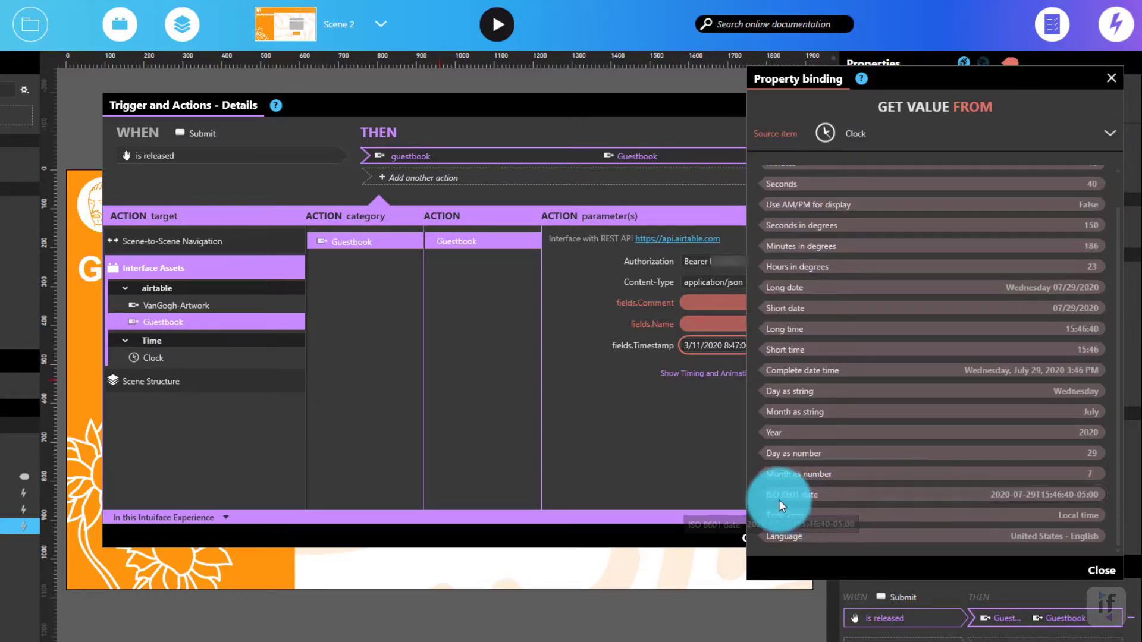
pyautogui.click(834, 494)
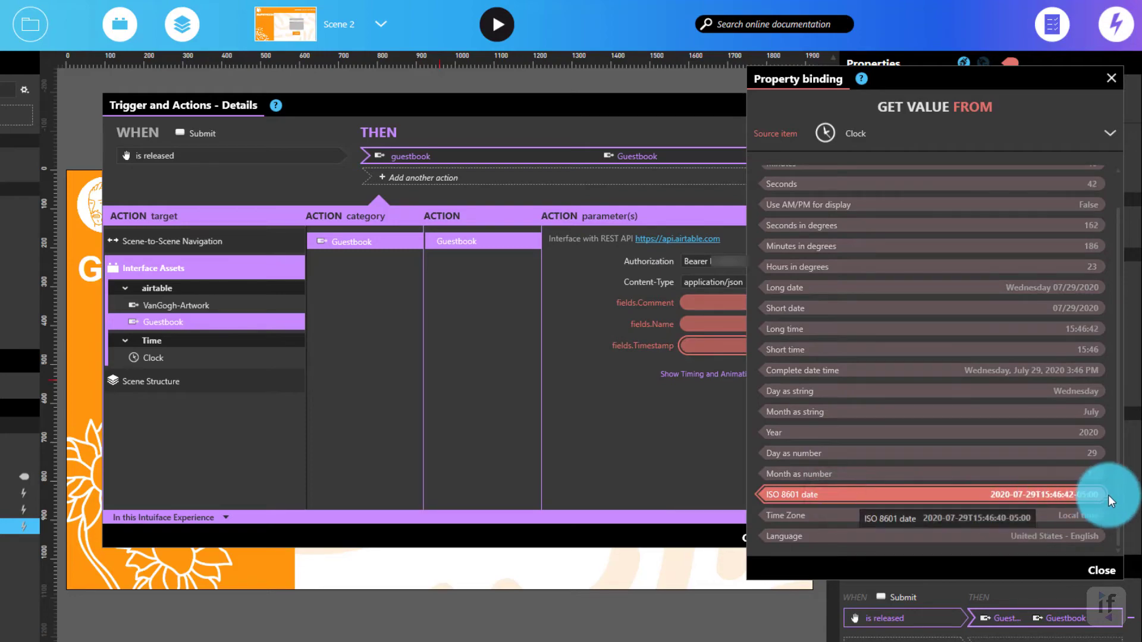
pyautogui.click(1102, 570)
pyautogui.click(754, 539)
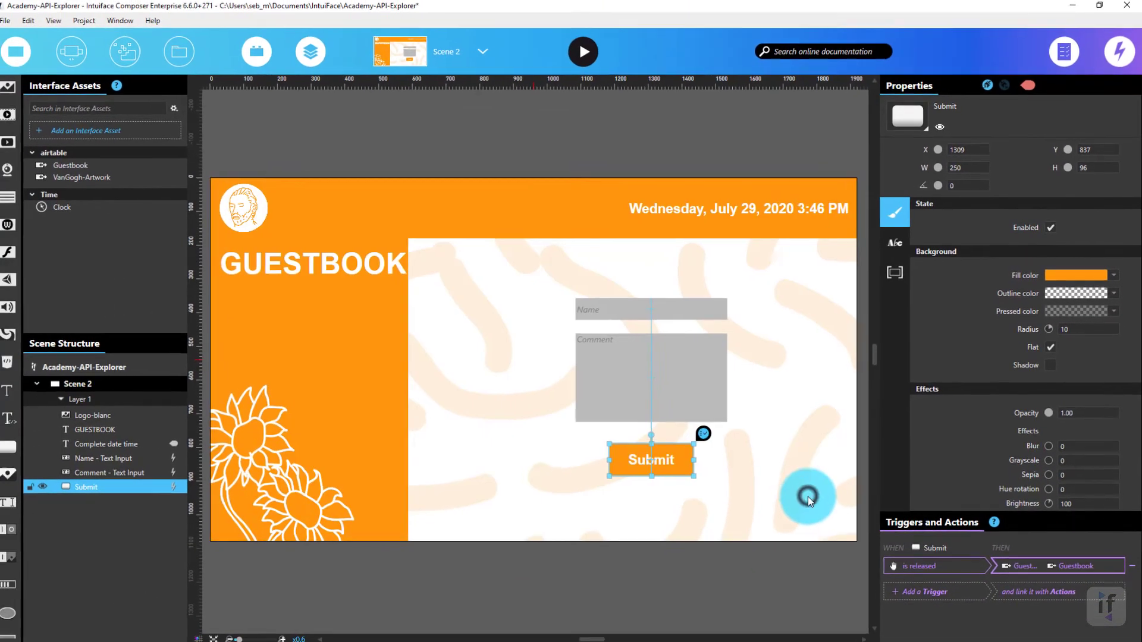